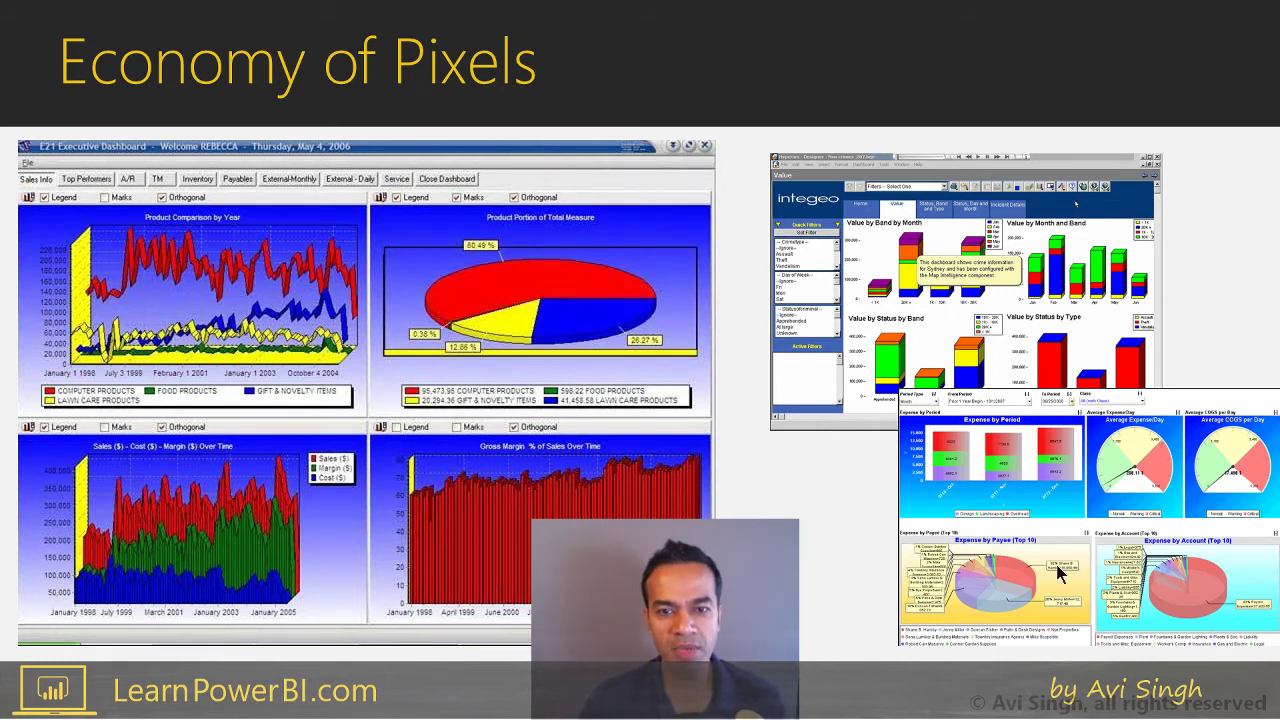
{"action": "key", "text": "Right"}
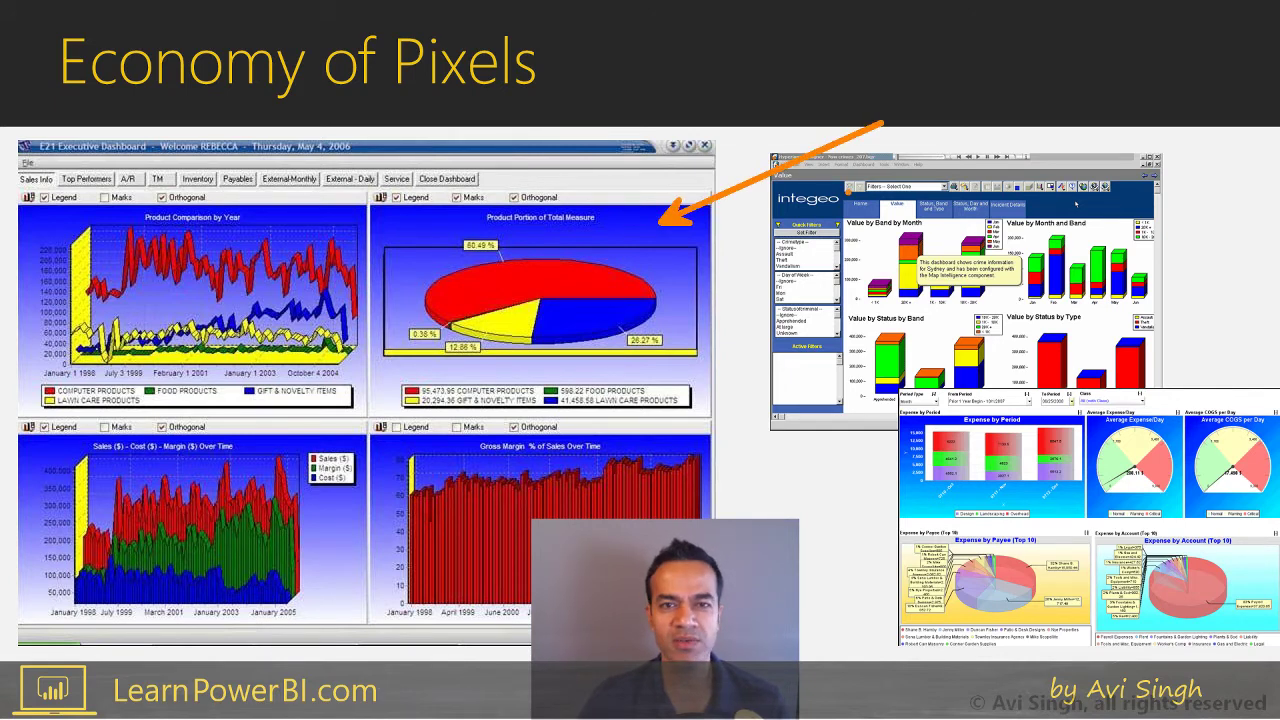
{"action": "key", "text": "Right"}
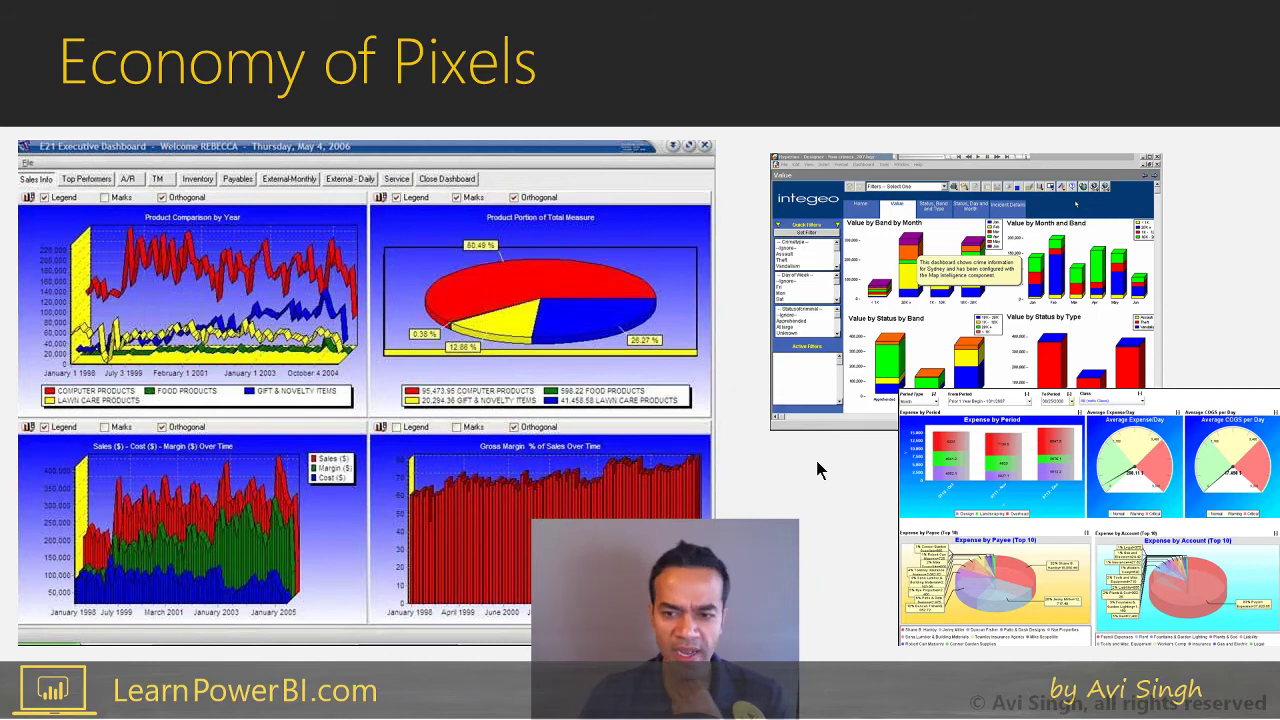
{"action": "key", "text": "Right"}
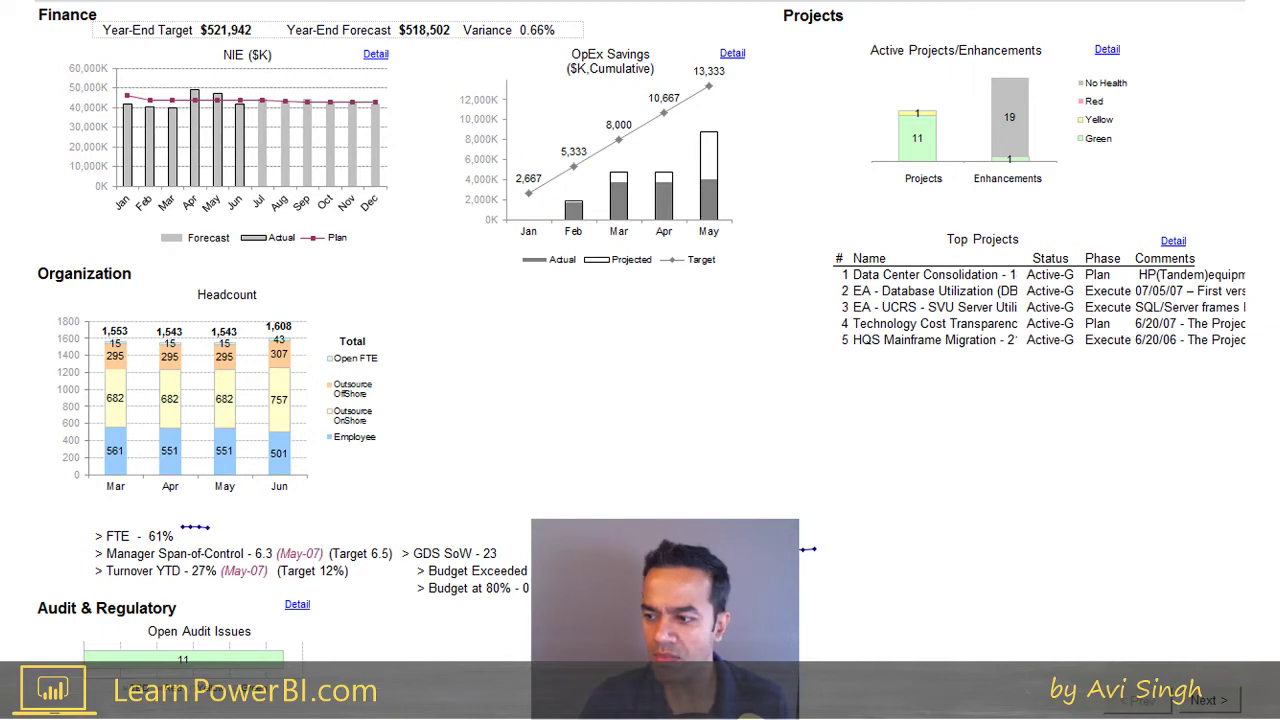
Switch to the Adventure Works sales report in Power BI Desktop.
{"action": "key", "text": "alt+Tab"}
{"action": "left_click", "coordinate": [1078, 160]}
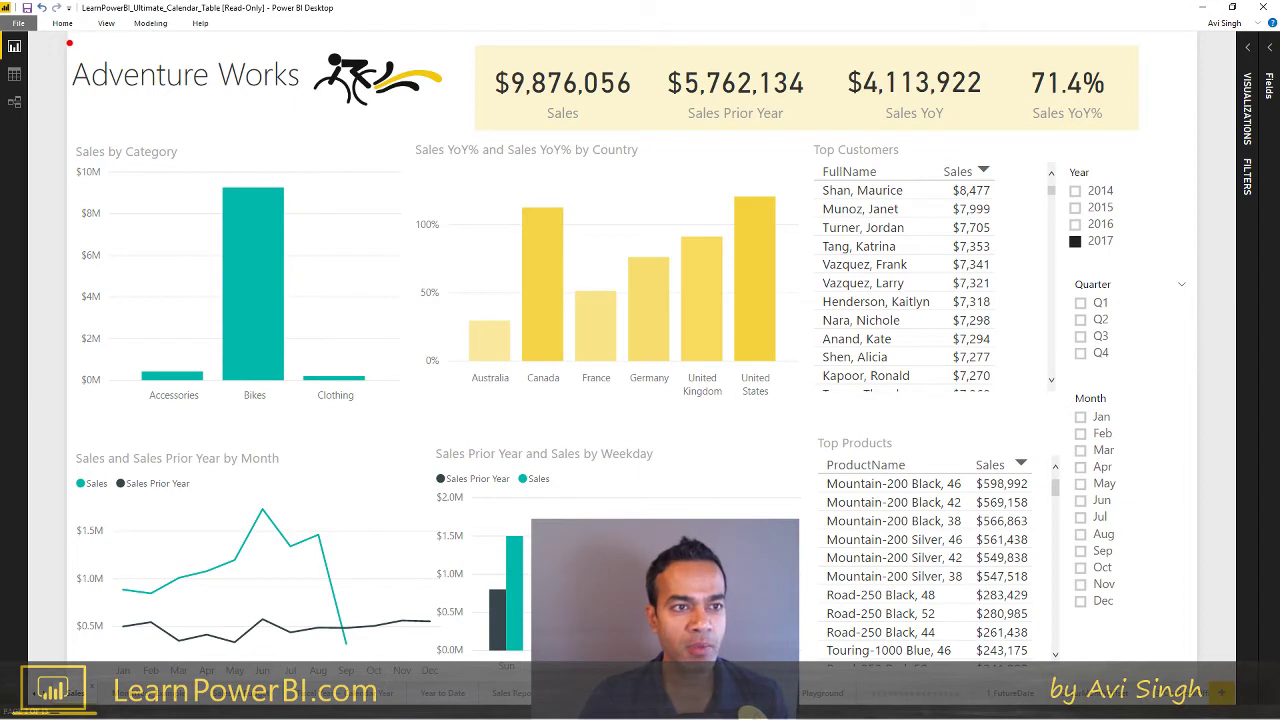
{"action": "mouse_move", "coordinate": [66, 40]}
{"action": "left_mouse_down"}
{"action": "mouse_move", "coordinate": [291, 124]}
{"action": "mouse_move", "coordinate": [463, 126]}
{"action": "left_mouse_up"}
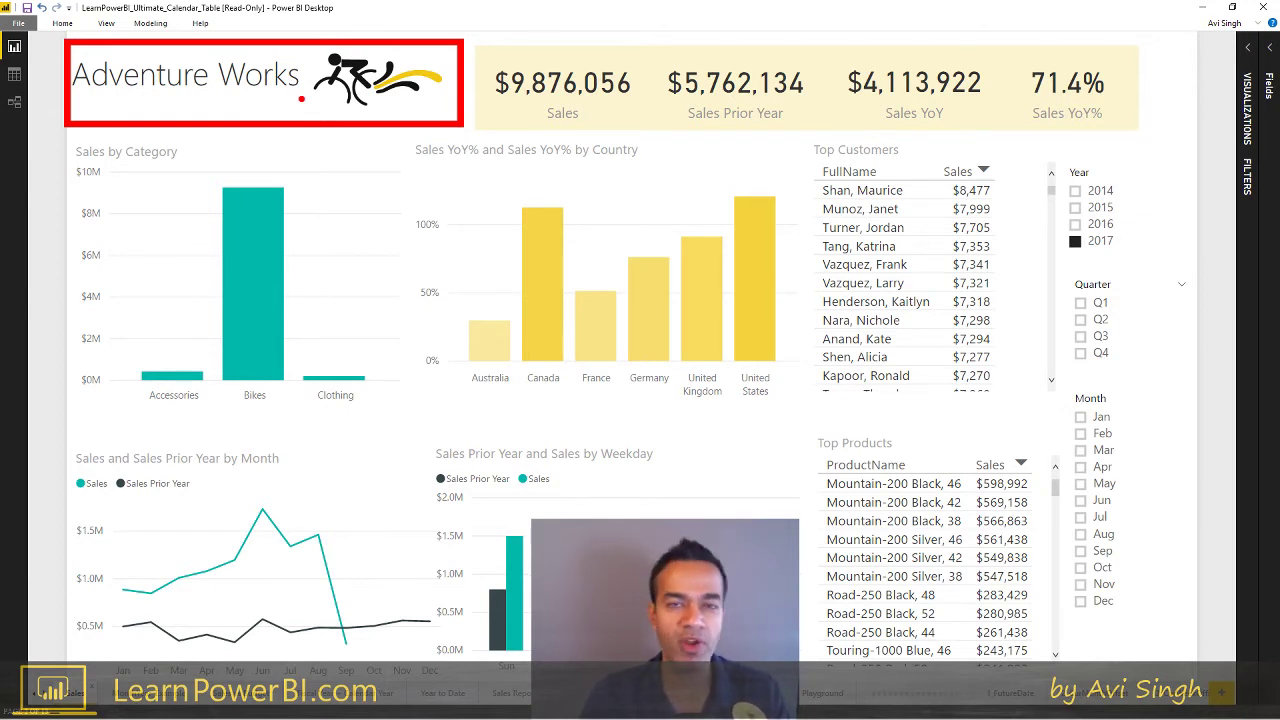
{"action": "key", "text": "Escape"}
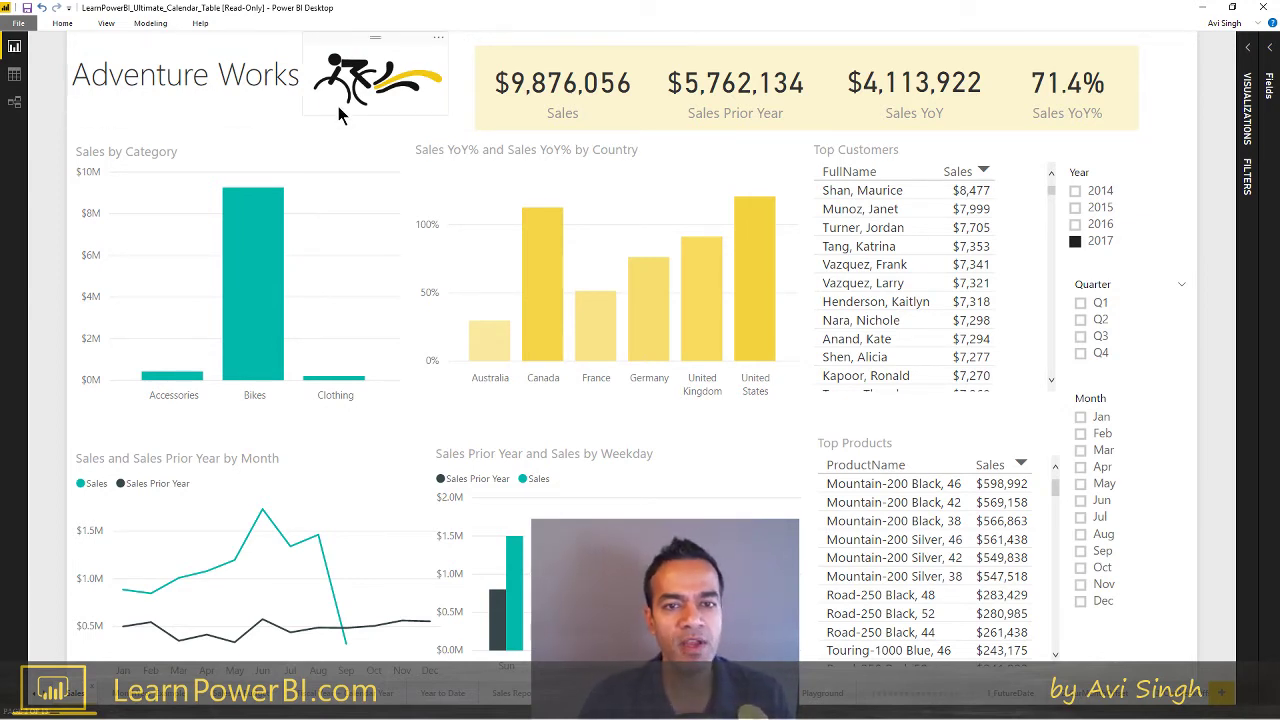
{"action": "key", "text": "ctrl+2"}
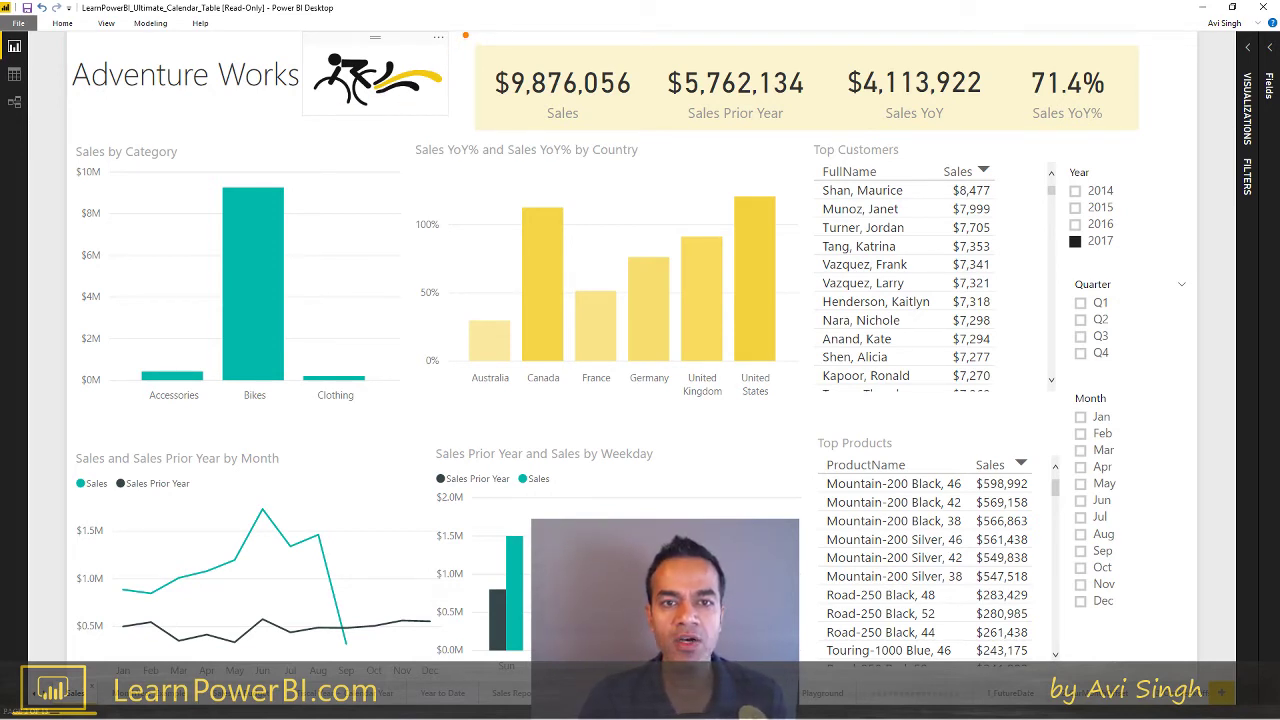
{"action": "mouse_move", "coordinate": [465, 36]}
{"action": "left_mouse_down"}
{"action": "mouse_move", "coordinate": [680, 108]}
{"action": "mouse_move", "coordinate": [1110, 152]}
{"action": "mouse_move", "coordinate": [1160, 130]}
{"action": "left_mouse_up"}
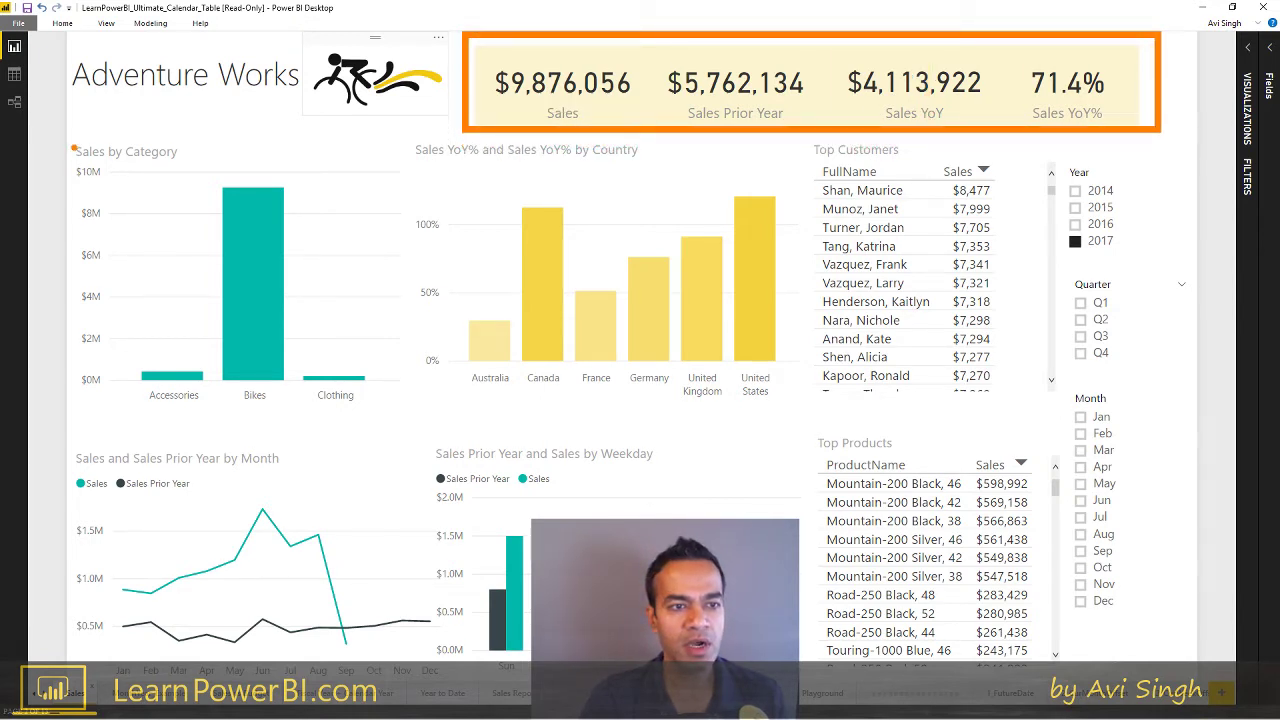
{"action": "mouse_move", "coordinate": [68, 138]}
{"action": "left_mouse_down"}
{"action": "mouse_move", "coordinate": [192, 210]}
{"action": "mouse_move", "coordinate": [490, 302]}
{"action": "mouse_move", "coordinate": [752, 412]}
{"action": "mouse_move", "coordinate": [792, 409]}
{"action": "left_mouse_up"}
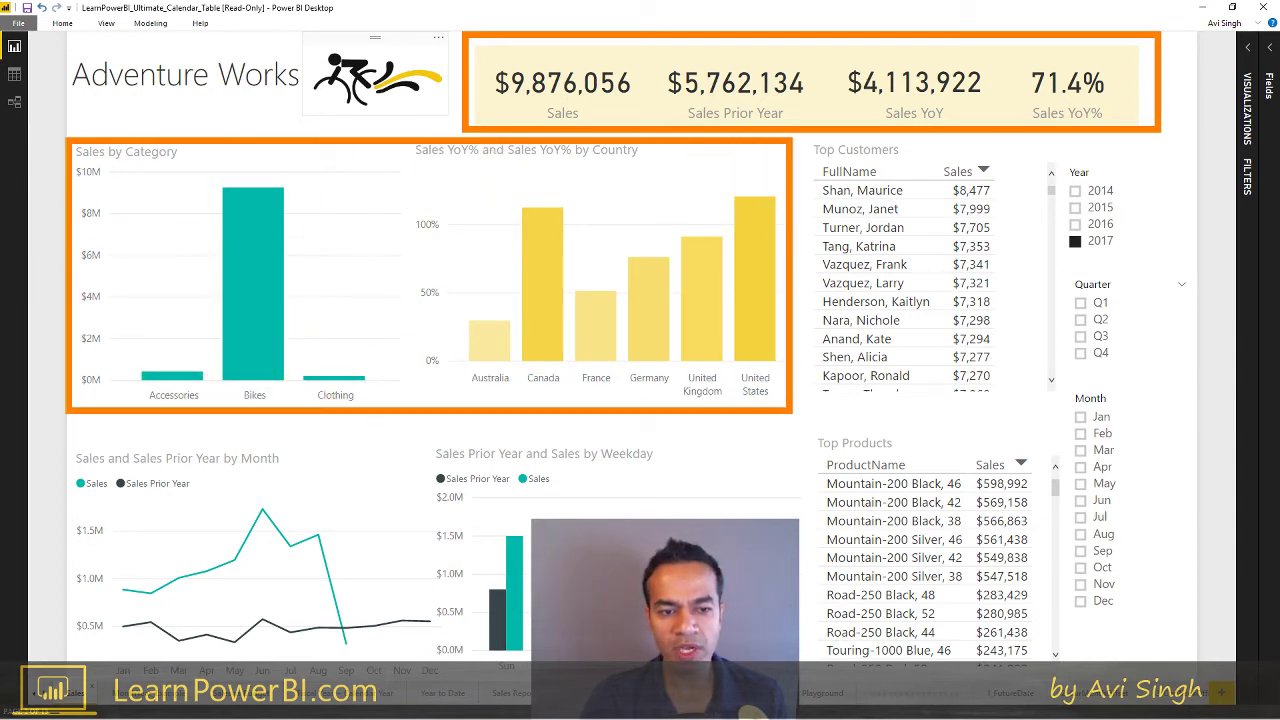
{"action": "mouse_move", "coordinate": [60, 432]}
{"action": "left_mouse_down"}
{"action": "mouse_move", "coordinate": [698, 652]}
{"action": "mouse_move", "coordinate": [792, 668]}
{"action": "left_mouse_up"}
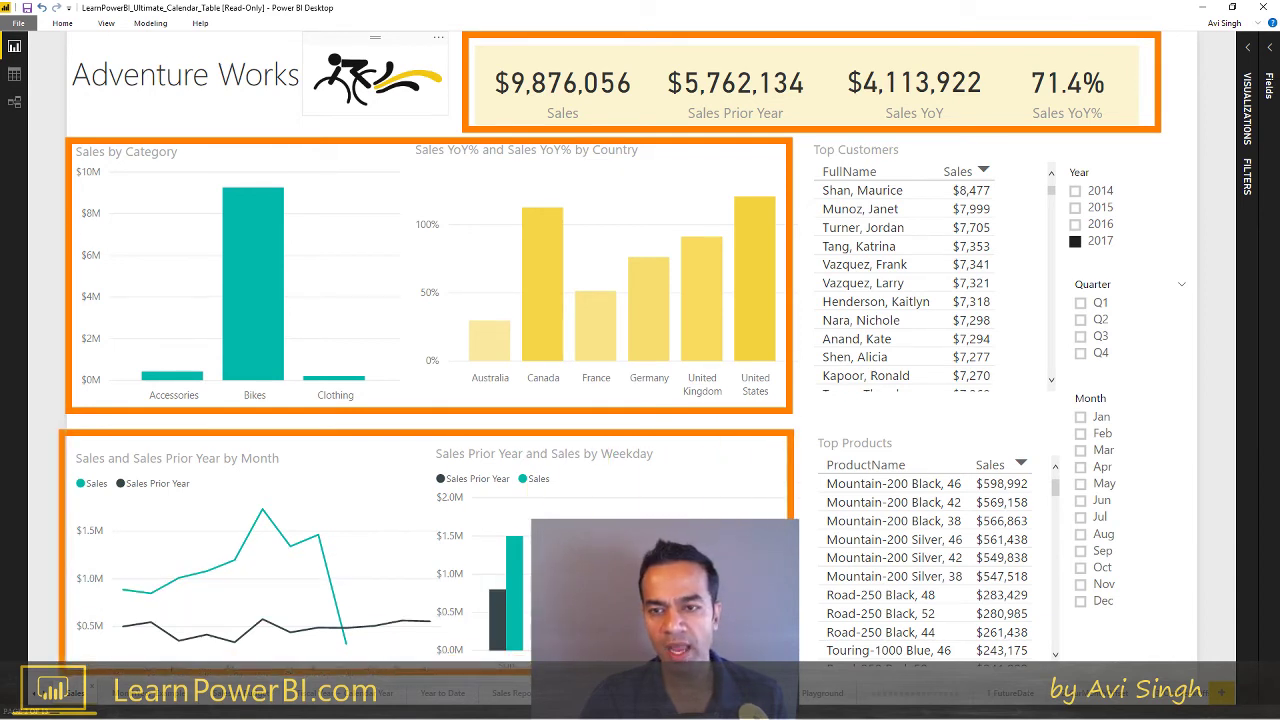
{"action": "mouse_move", "coordinate": [800, 140]}
{"action": "left_mouse_down"}
{"action": "mouse_move", "coordinate": [918, 442]}
{"action": "mouse_move", "coordinate": [1020, 636]}
{"action": "mouse_move", "coordinate": [1052, 660]}
{"action": "left_mouse_up"}
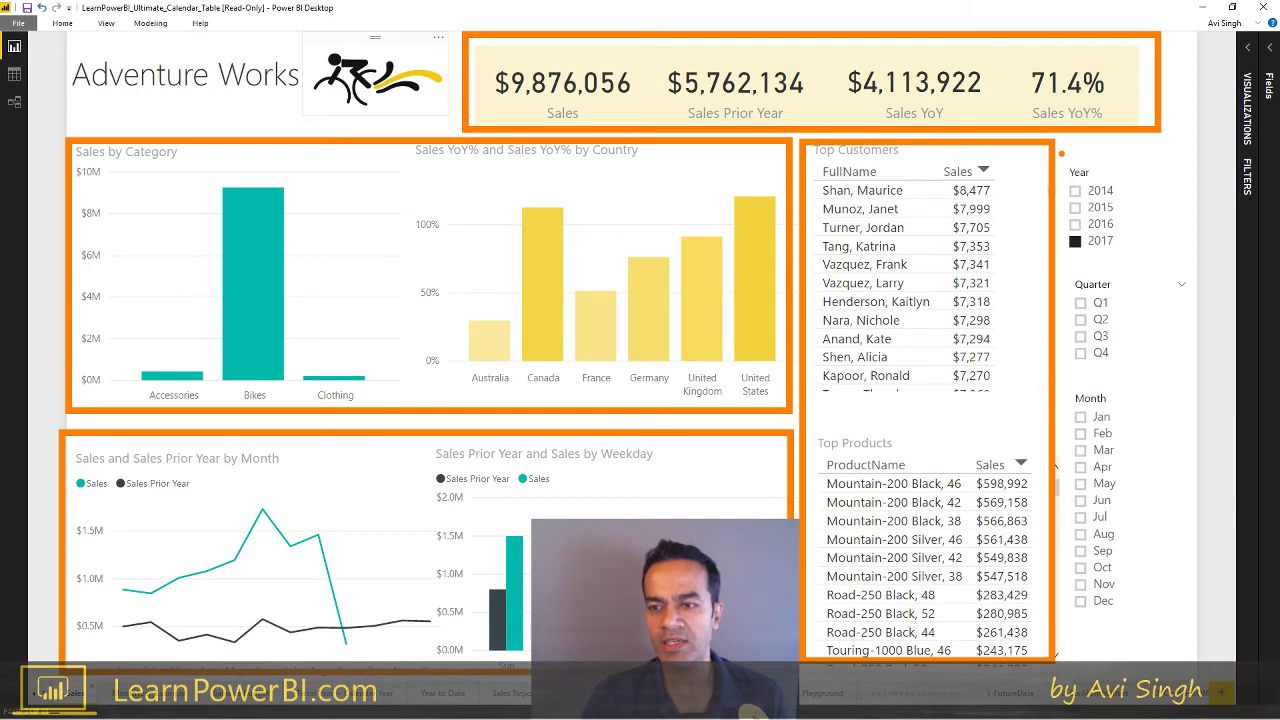
{"action": "mouse_move", "coordinate": [1064, 138]}
{"action": "left_mouse_down"}
{"action": "mouse_move", "coordinate": [1136, 496]}
{"action": "mouse_move", "coordinate": [1186, 632]}
{"action": "left_mouse_up"}
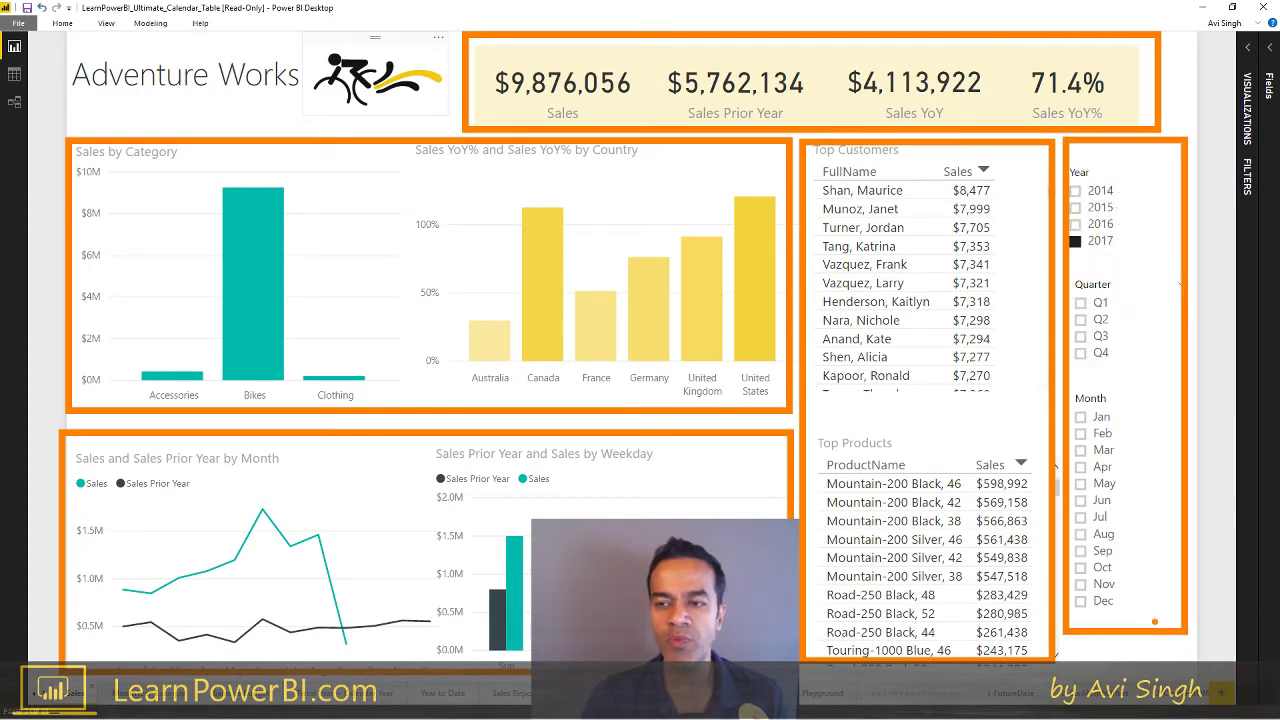
{"action": "left_click_drag", "start_coordinate": [1245, 52], "coordinate": [1121, 130]}
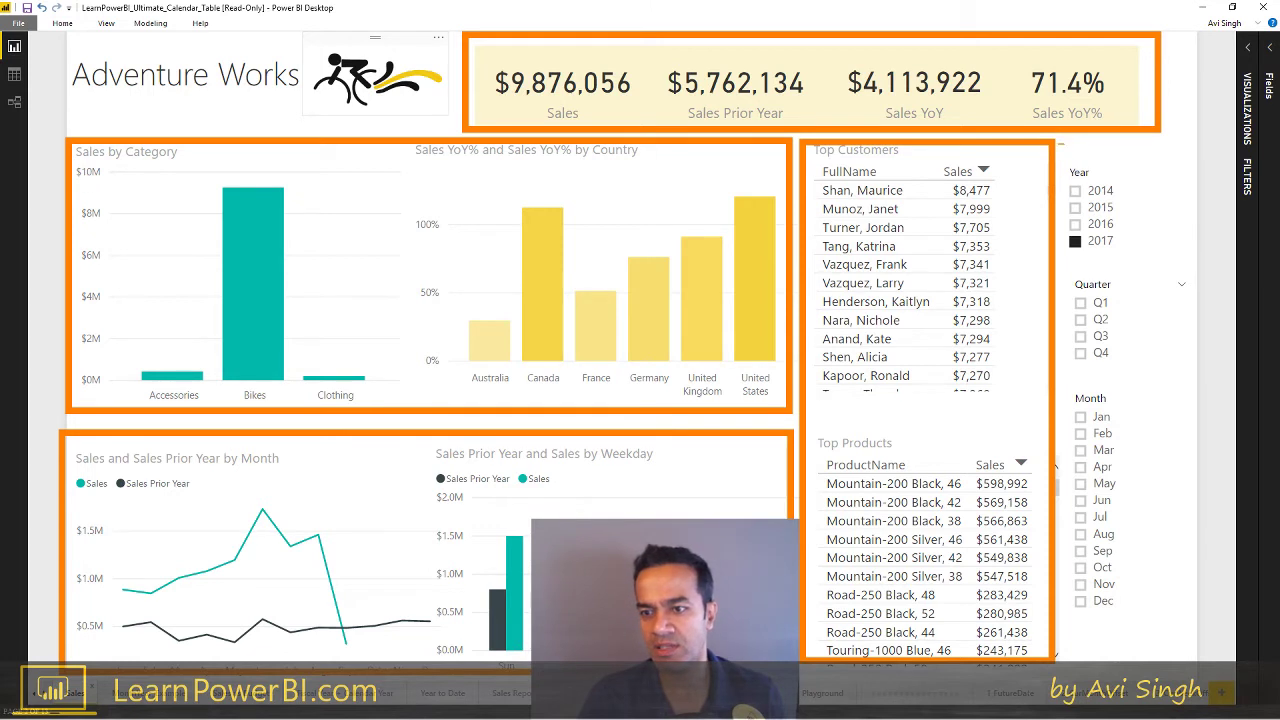
{"action": "mouse_move", "coordinate": [1058, 141]}
{"action": "left_mouse_down"}
{"action": "mouse_move", "coordinate": [1182, 556]}
{"action": "mouse_move", "coordinate": [1198, 658]}
{"action": "left_mouse_up"}
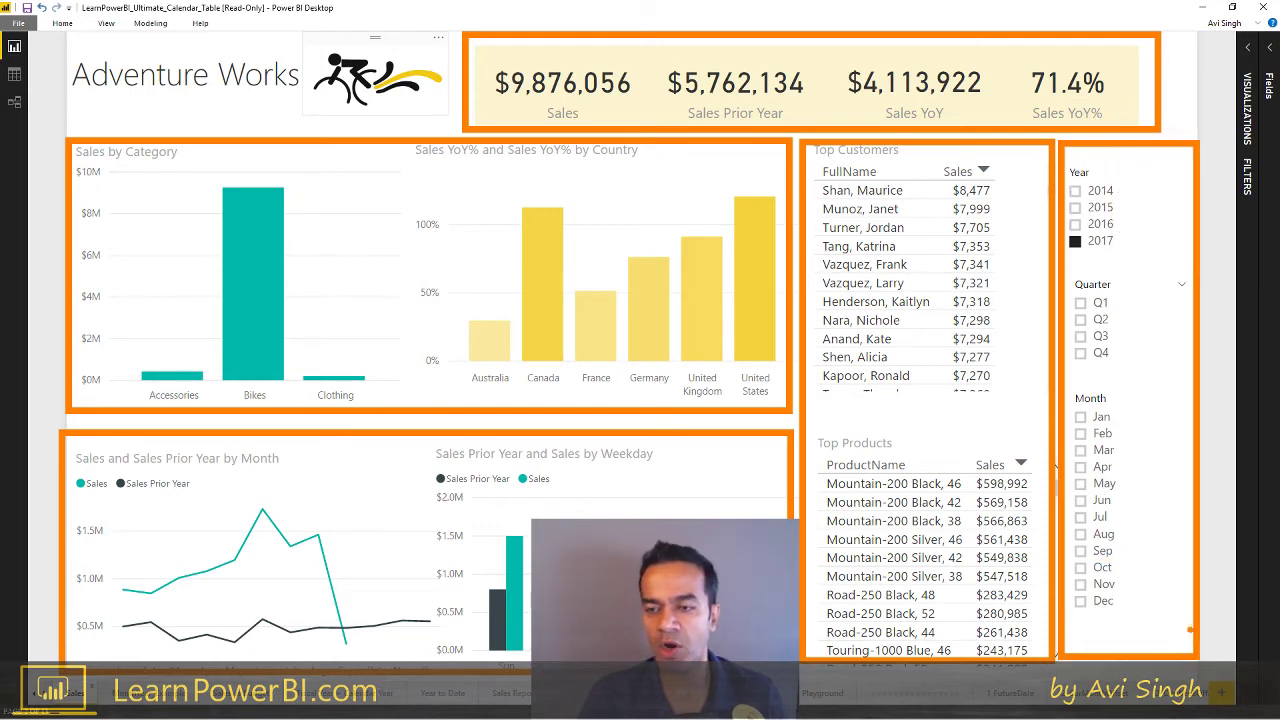
{"action": "key", "text": "ctrl+z"}
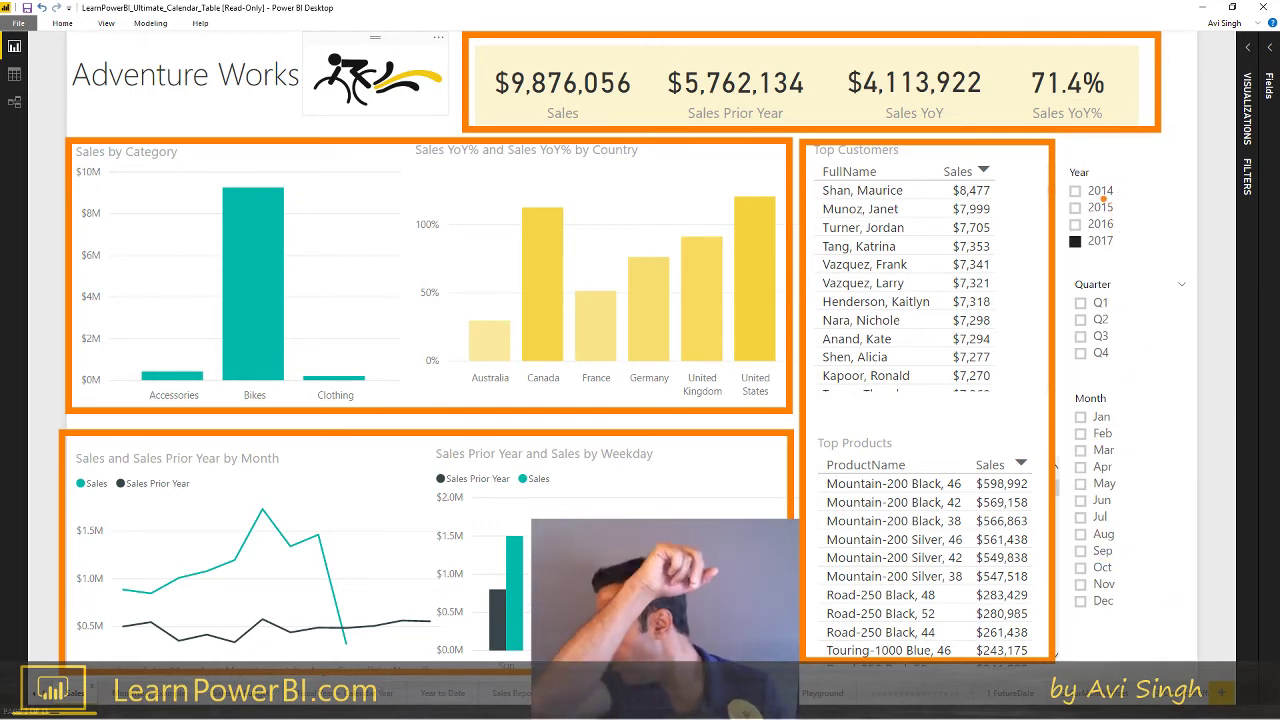
{"action": "key", "text": "ctrl+z"}
{"action": "key", "text": "ctrl+z"}
{"action": "key", "text": "ctrl+z"}
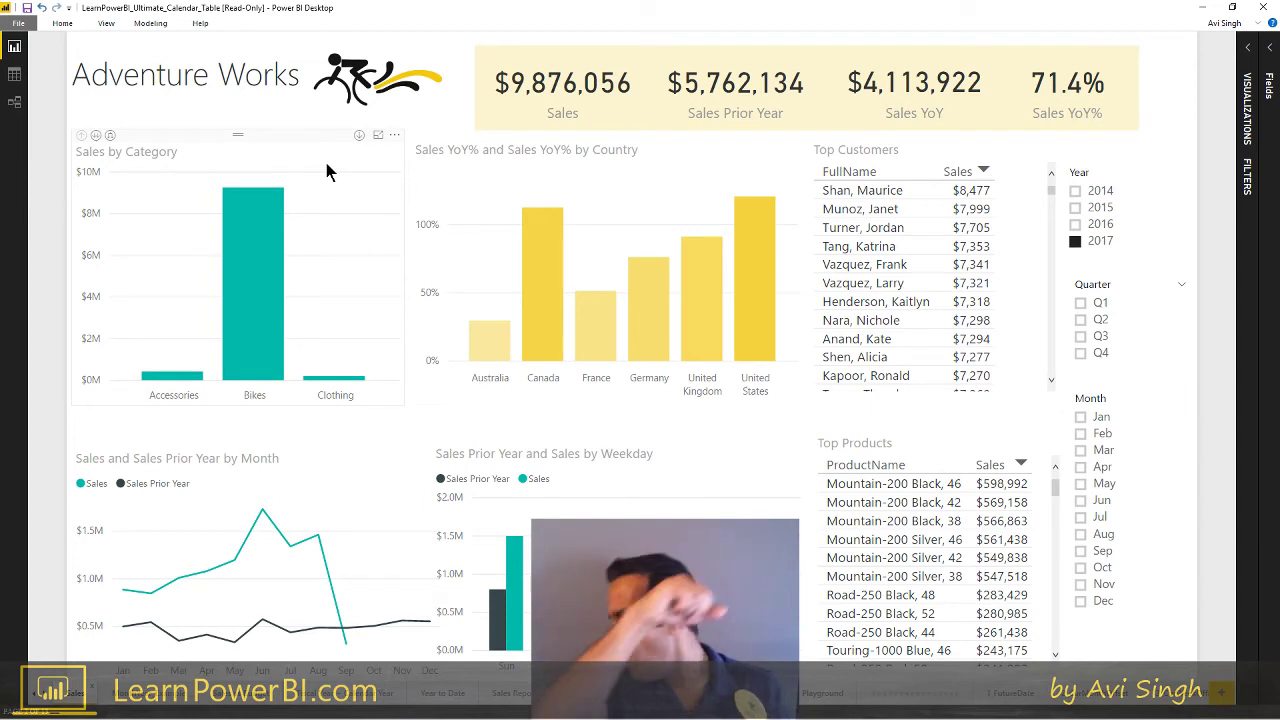
Expand the Sales by Category chart to the subcategory level, and drill back up to categories.
{"action": "left_click", "coordinate": [111, 136]}
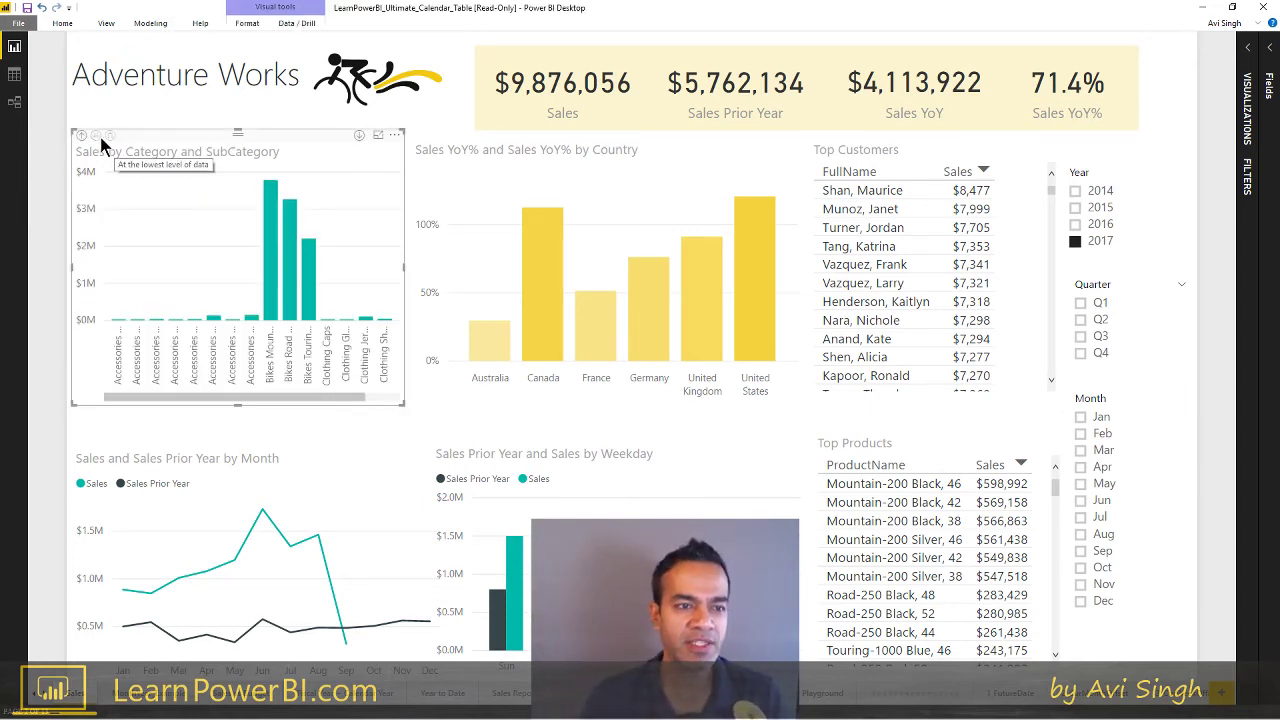
{"action": "left_click", "coordinate": [80, 138]}
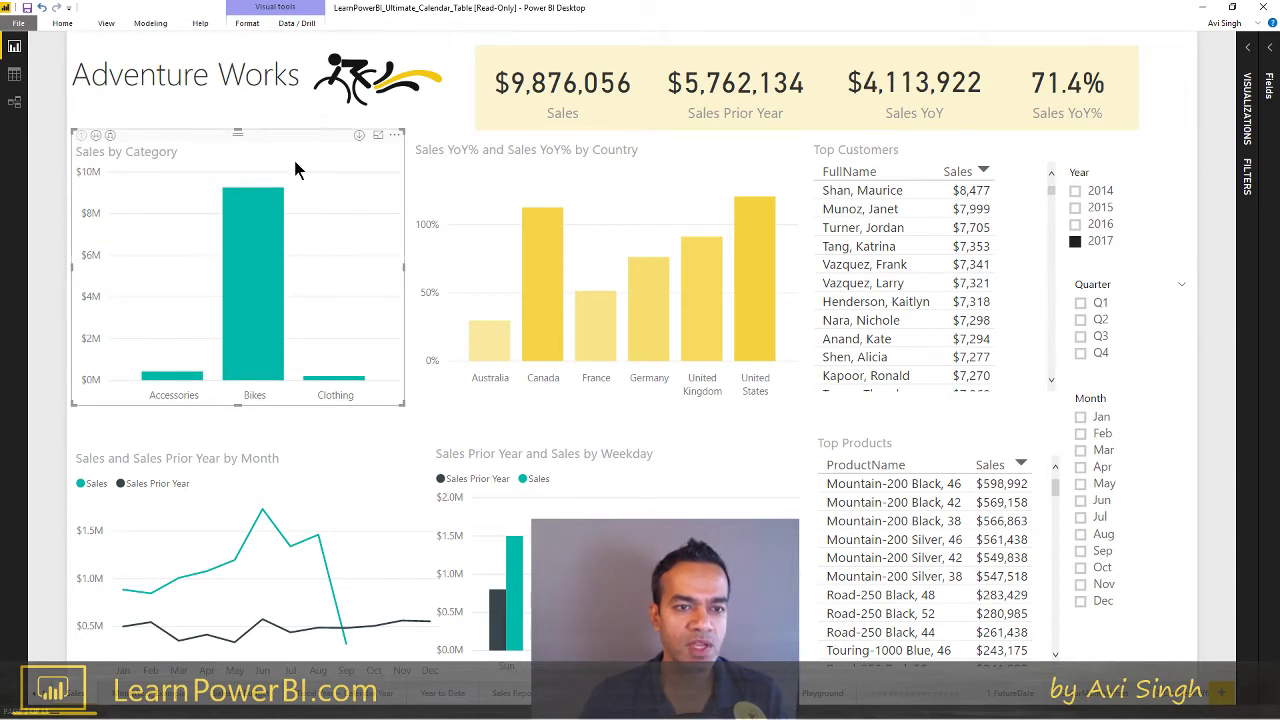
Cross-highlight the report by Canada from the Sales YoY% by Country chart and inspect the Bikes column in Sales by Category.
{"action": "mouse_move", "coordinate": [256, 236]}
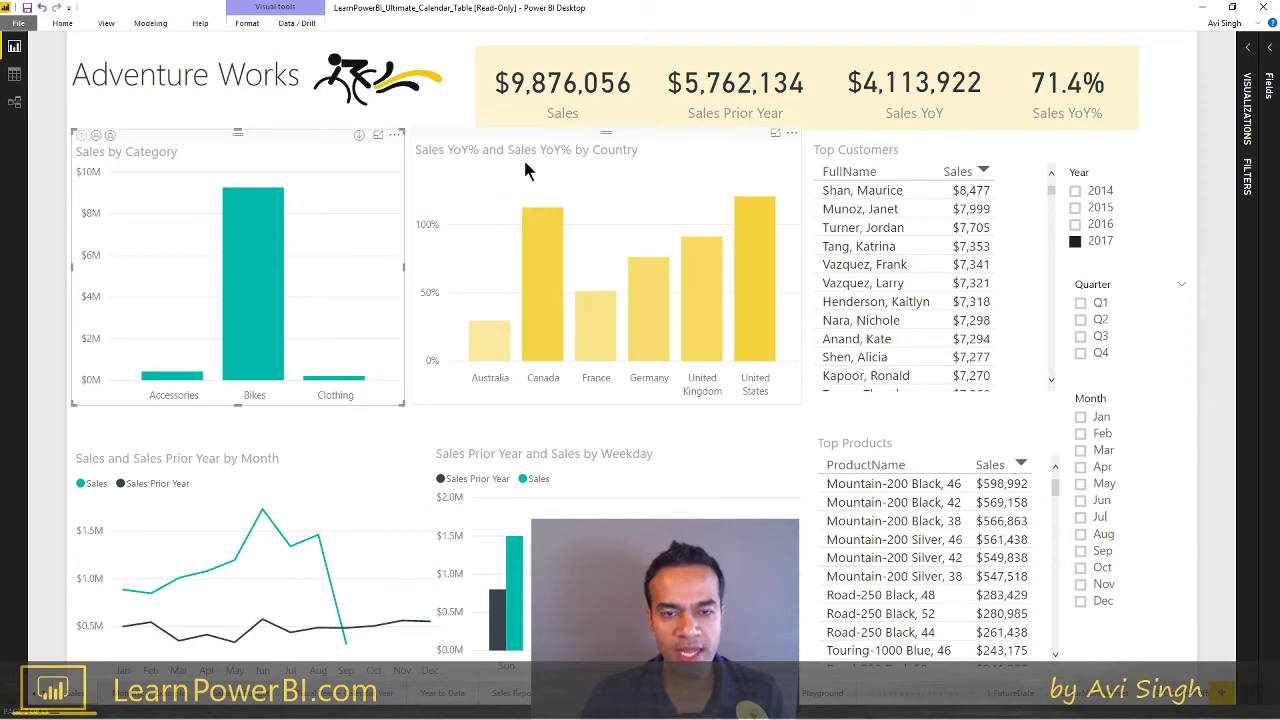
{"action": "left_click", "coordinate": [544, 244]}
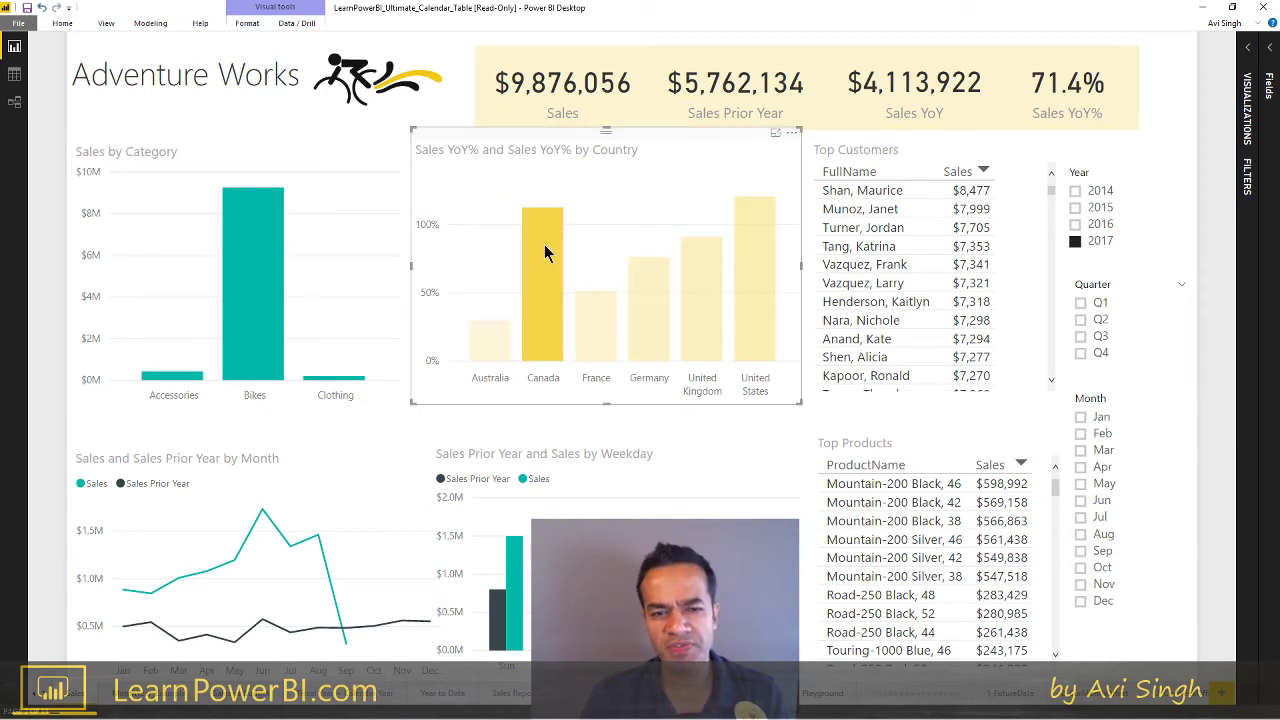
{"action": "left_click", "coordinate": [585, 250]}
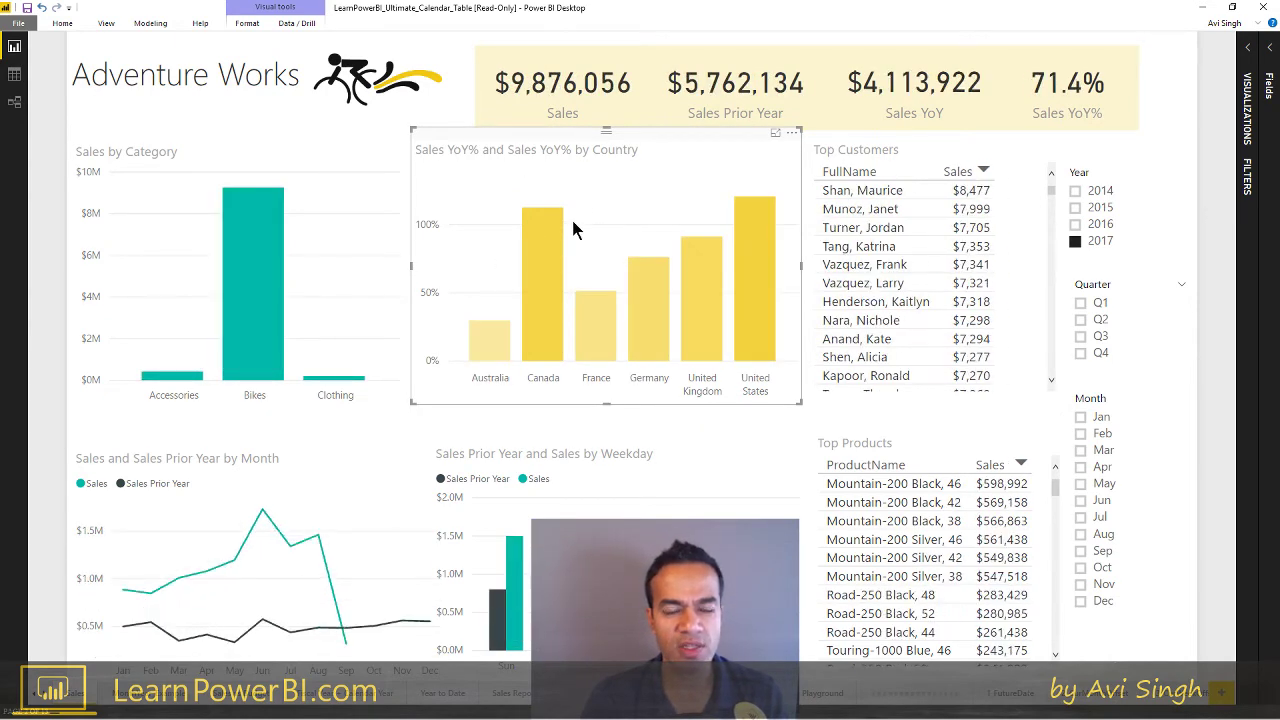
{"action": "left_click", "coordinate": [355, 442]}
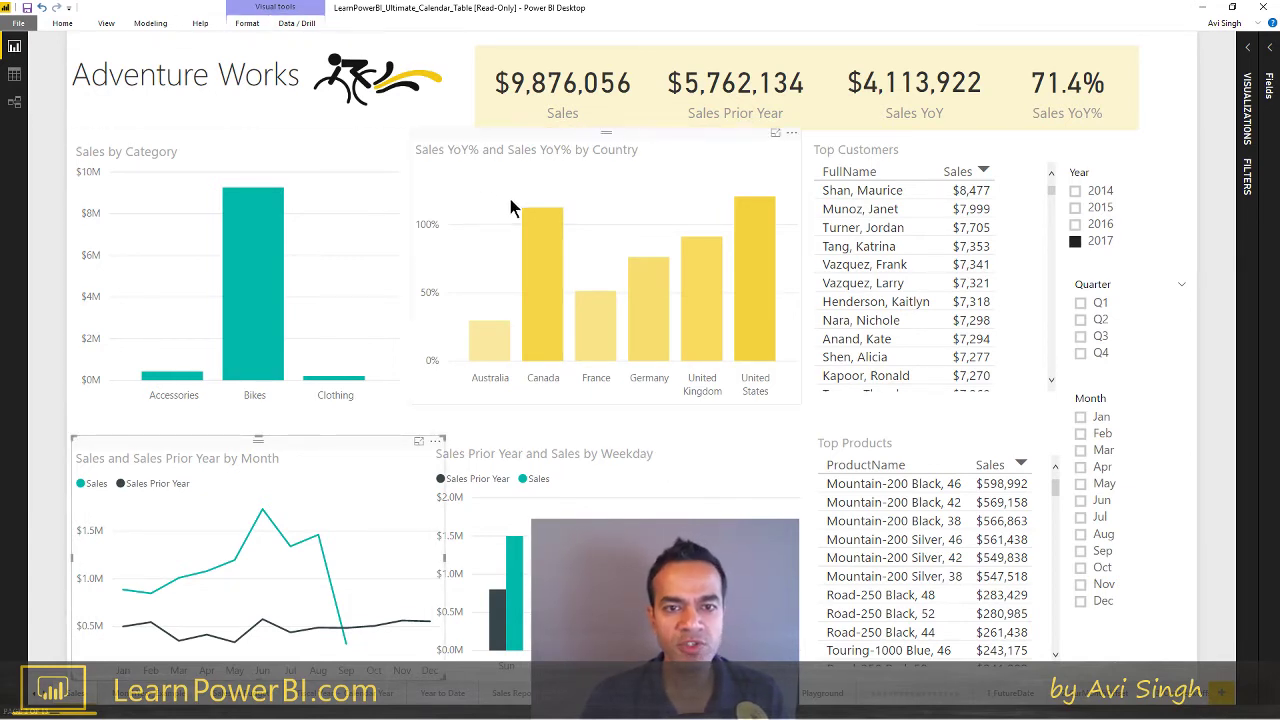
{"action": "left_click", "coordinate": [537, 262]}
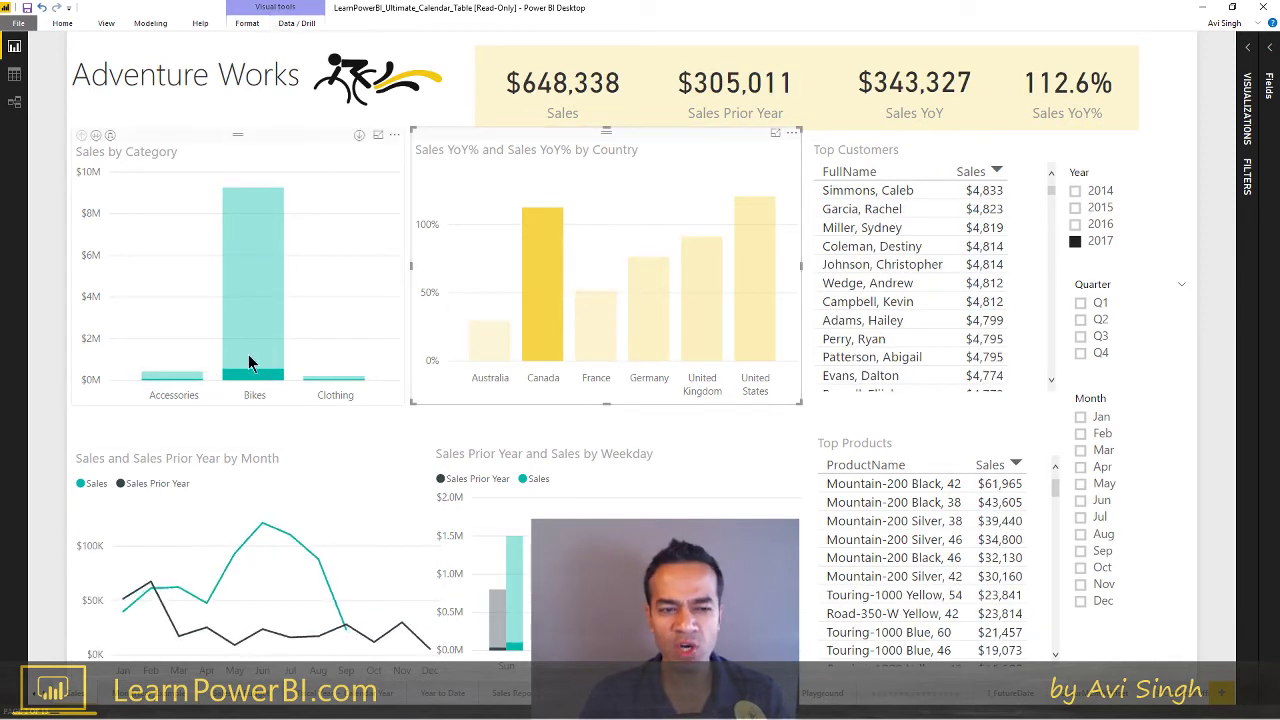
{"action": "mouse_move", "coordinate": [252, 373]}
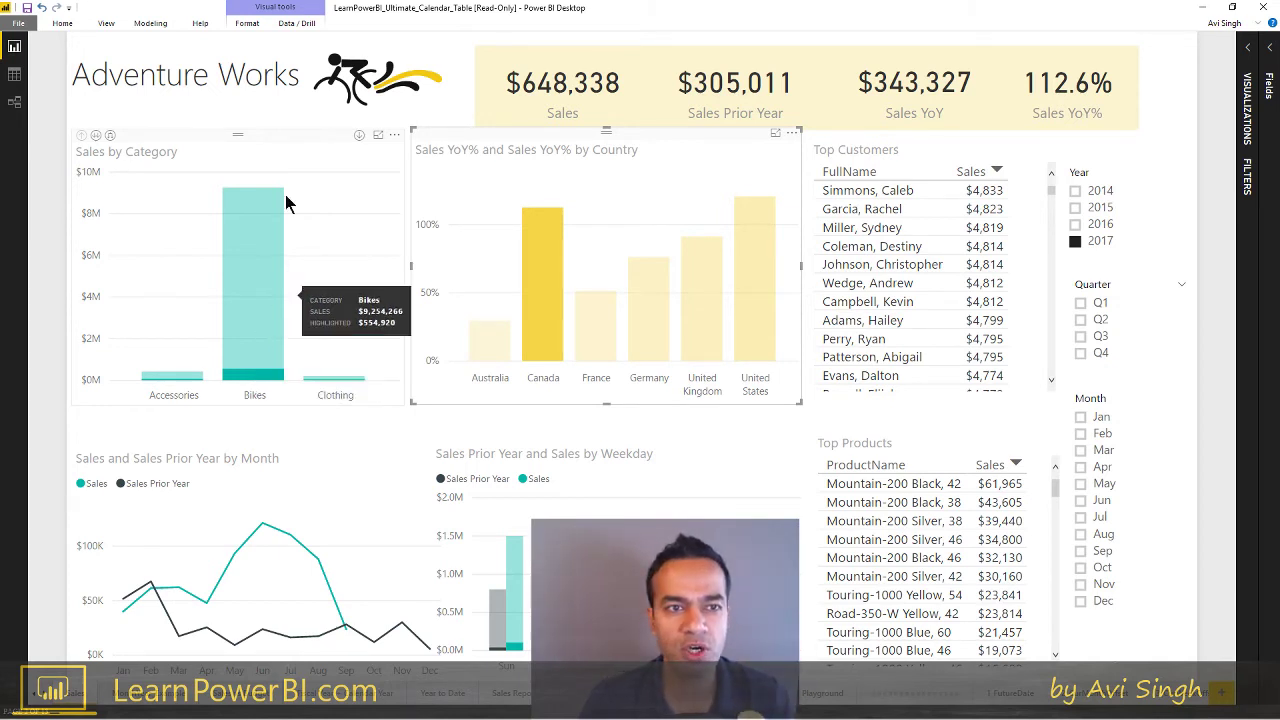
Turn on Edit Interactions for the Sales YoY% by Country chart.
{"action": "left_click", "coordinate": [247, 26]}
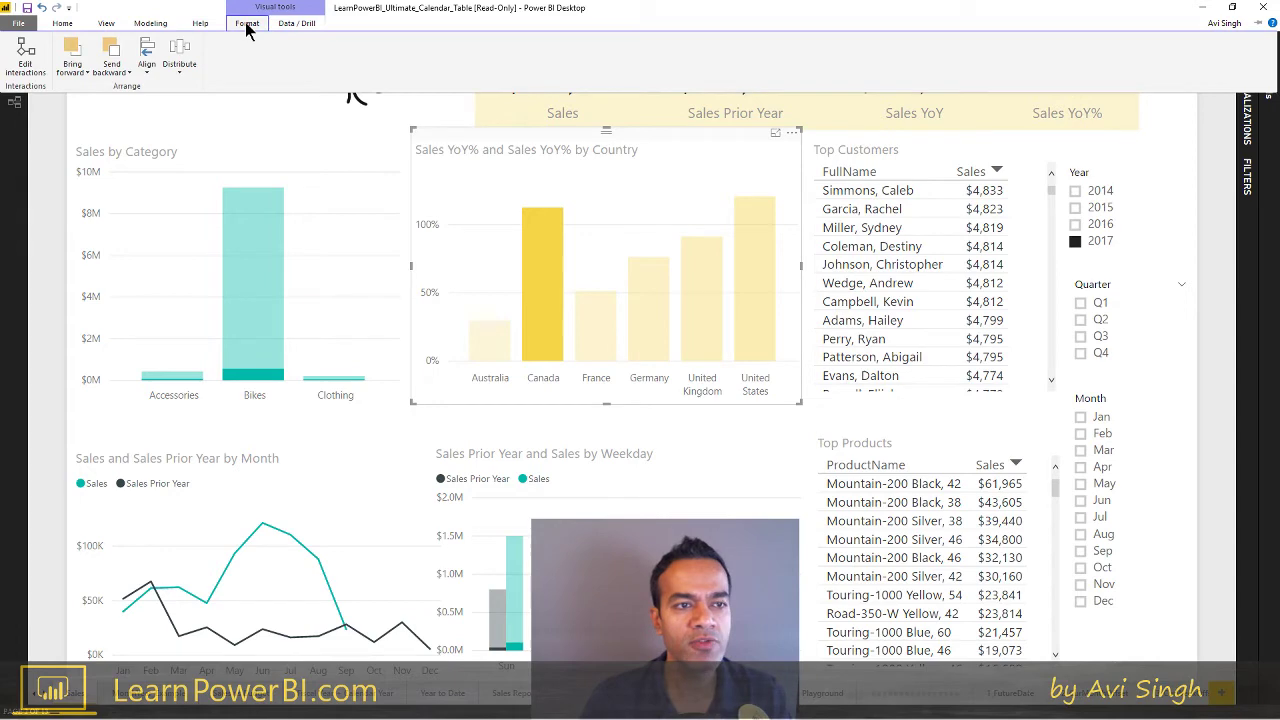
{"action": "left_click", "coordinate": [27, 73]}
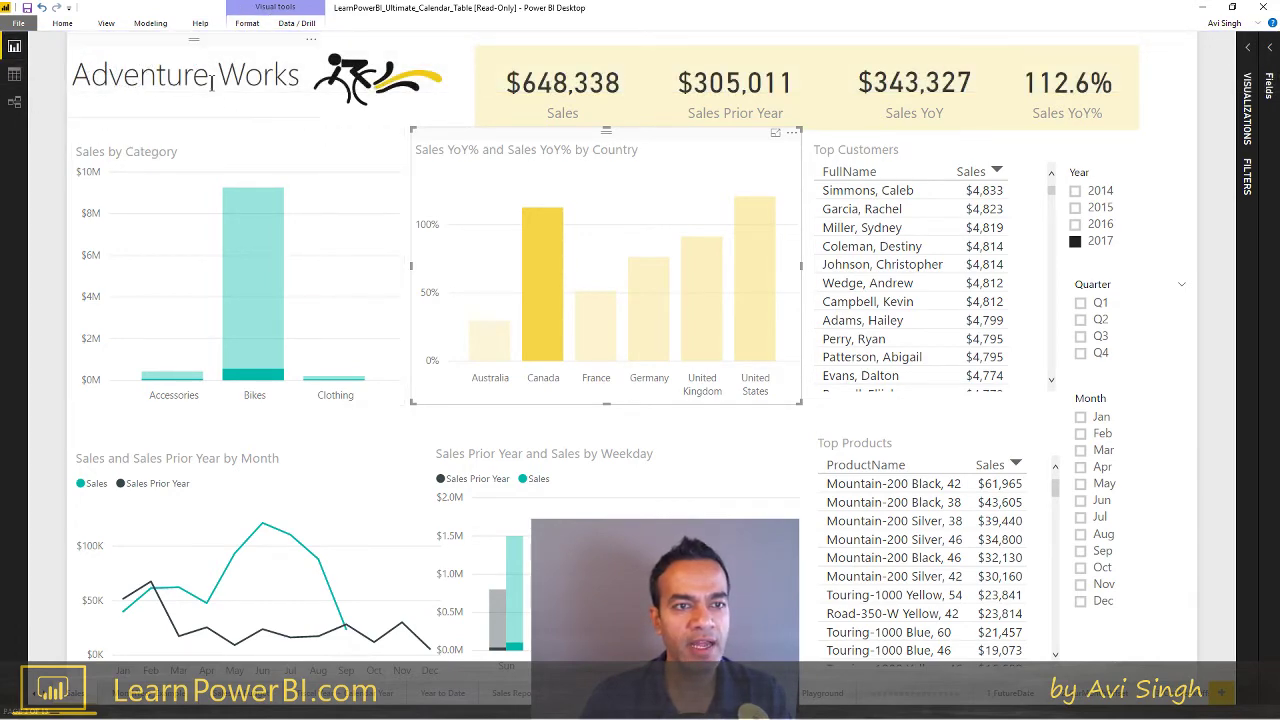
{"action": "left_click", "coordinate": [247, 25]}
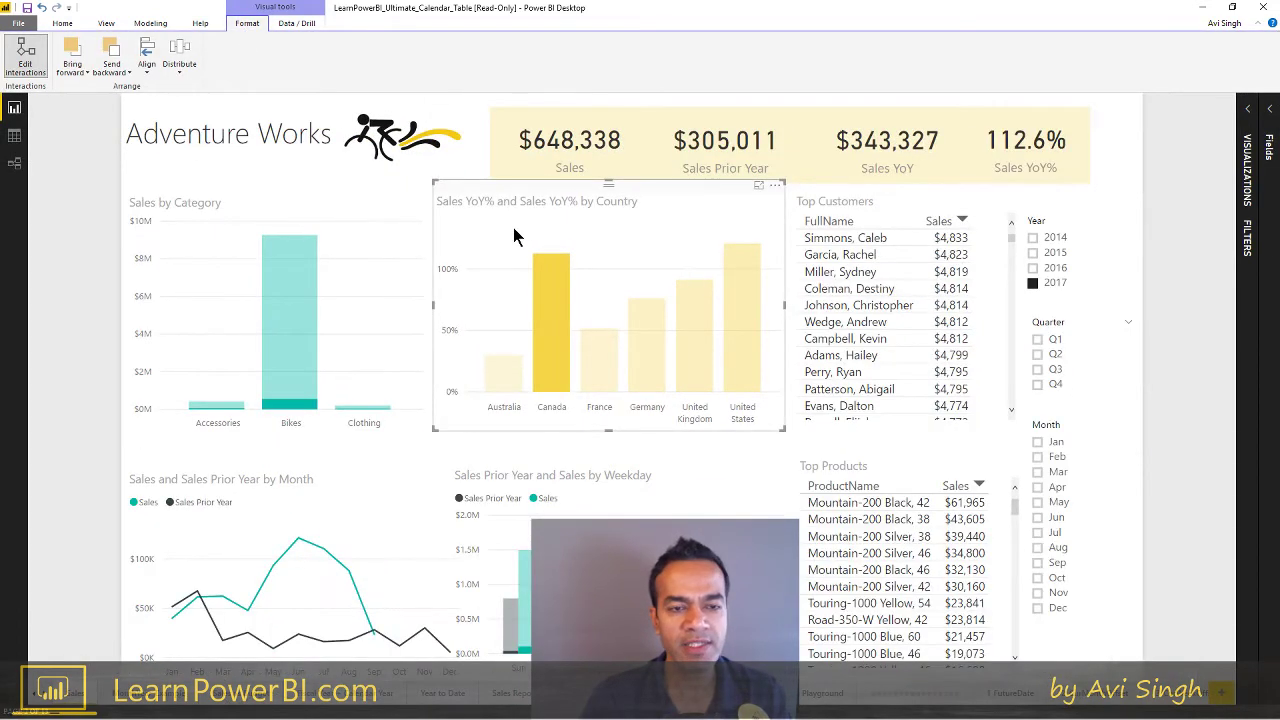
Reselect Canada in the country chart and set its interaction with the Sales by Category chart to Filter.
{"action": "left_click", "coordinate": [409, 221]}
{"action": "left_click", "coordinate": [487, 240]}
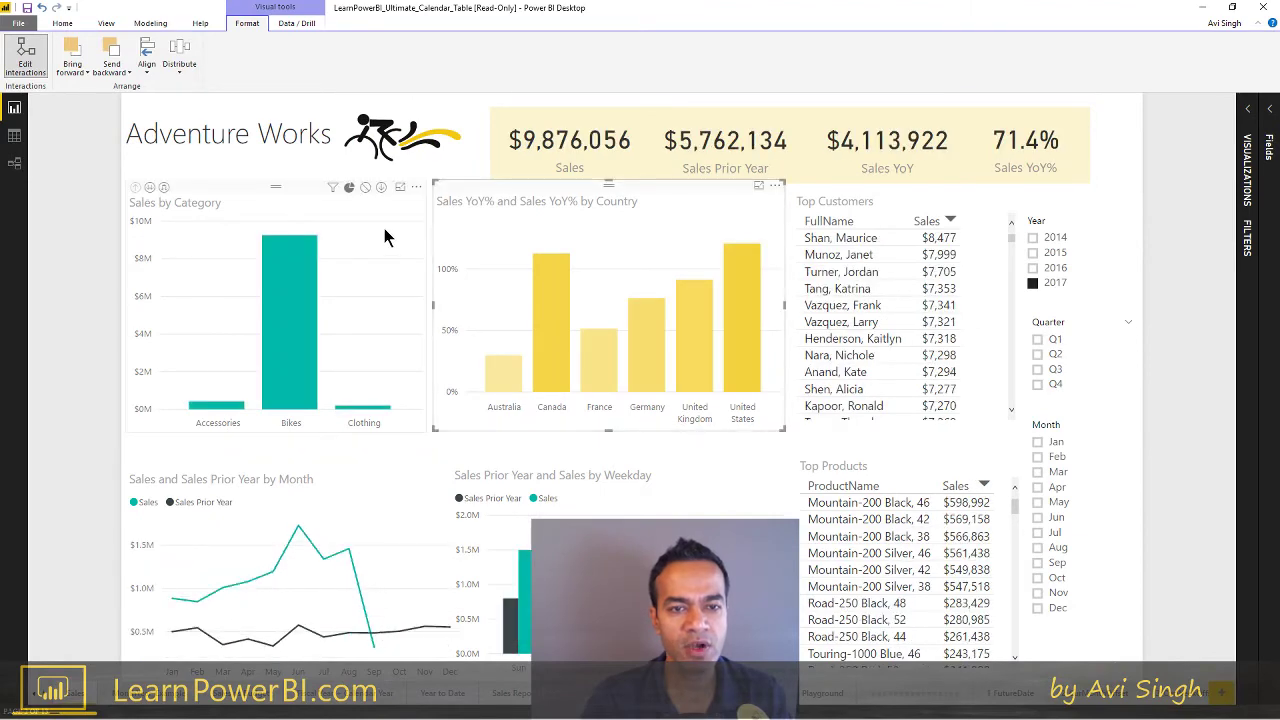
{"action": "left_click", "coordinate": [547, 305]}
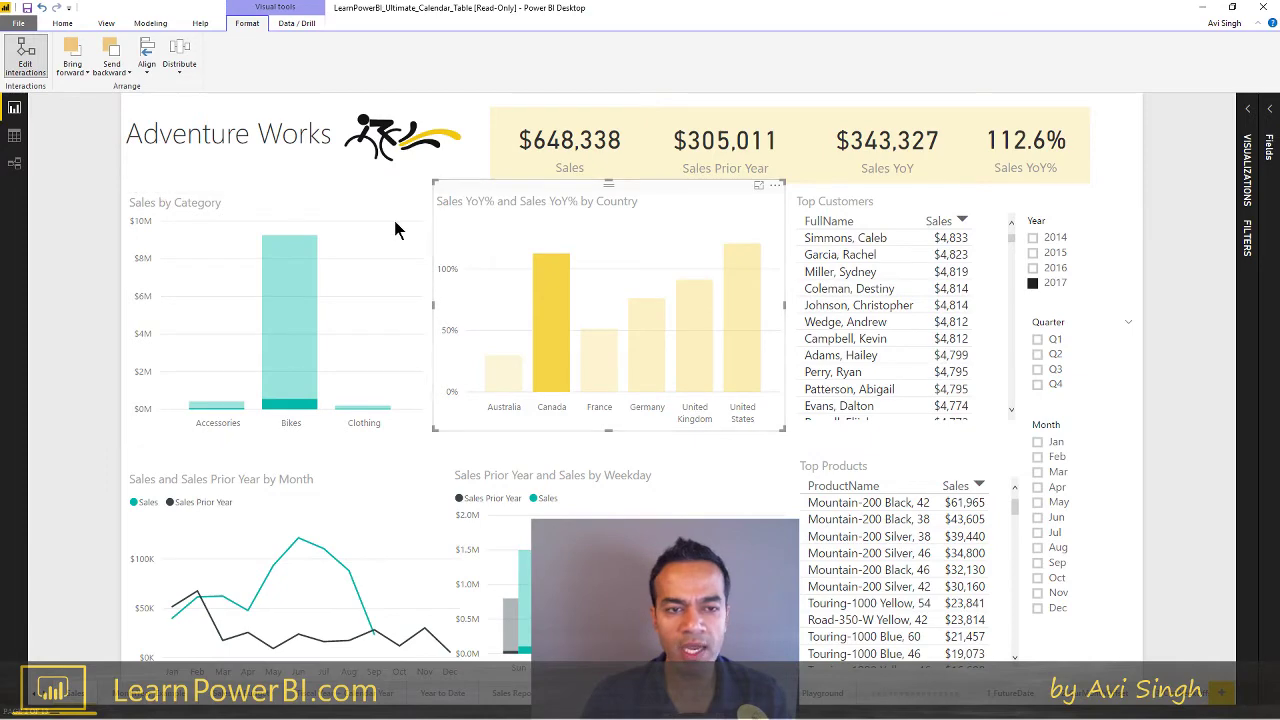
{"action": "left_click", "coordinate": [333, 189]}
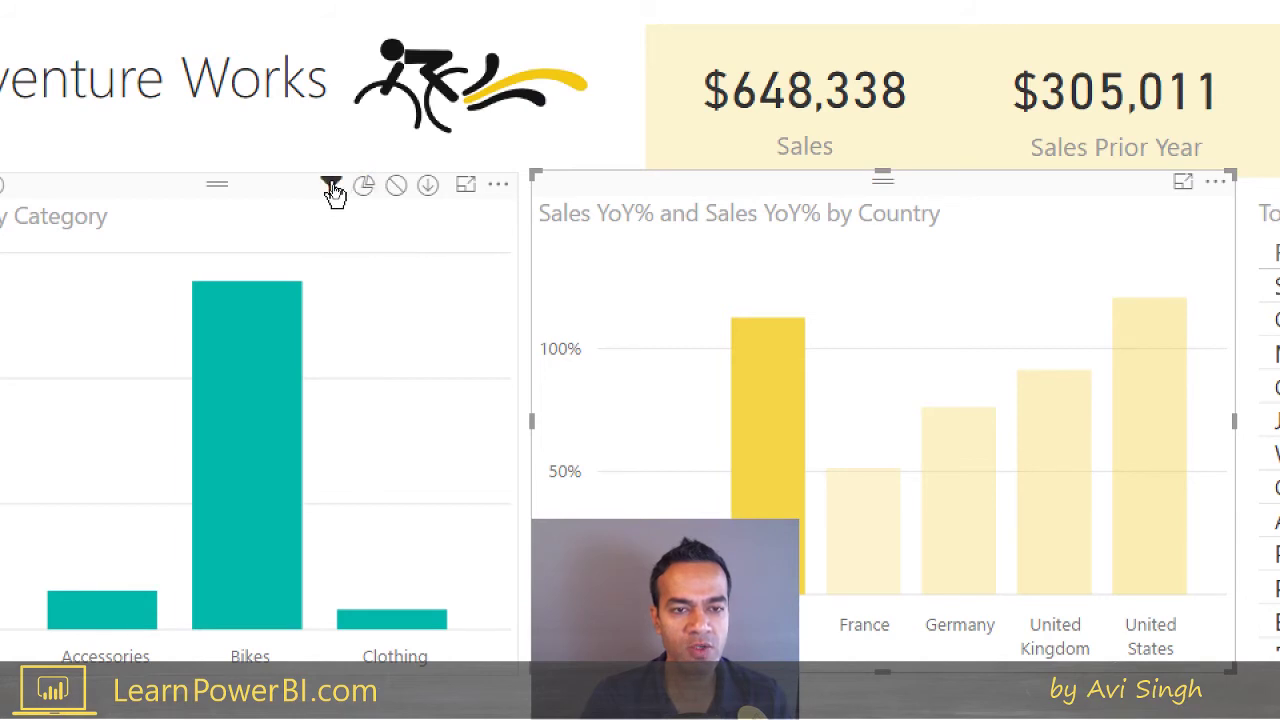
Test the filter interaction by selecting Canada, Australia, France, Germany and United Kingdom in turn in the country chart.
{"action": "left_click", "coordinate": [677, 440]}
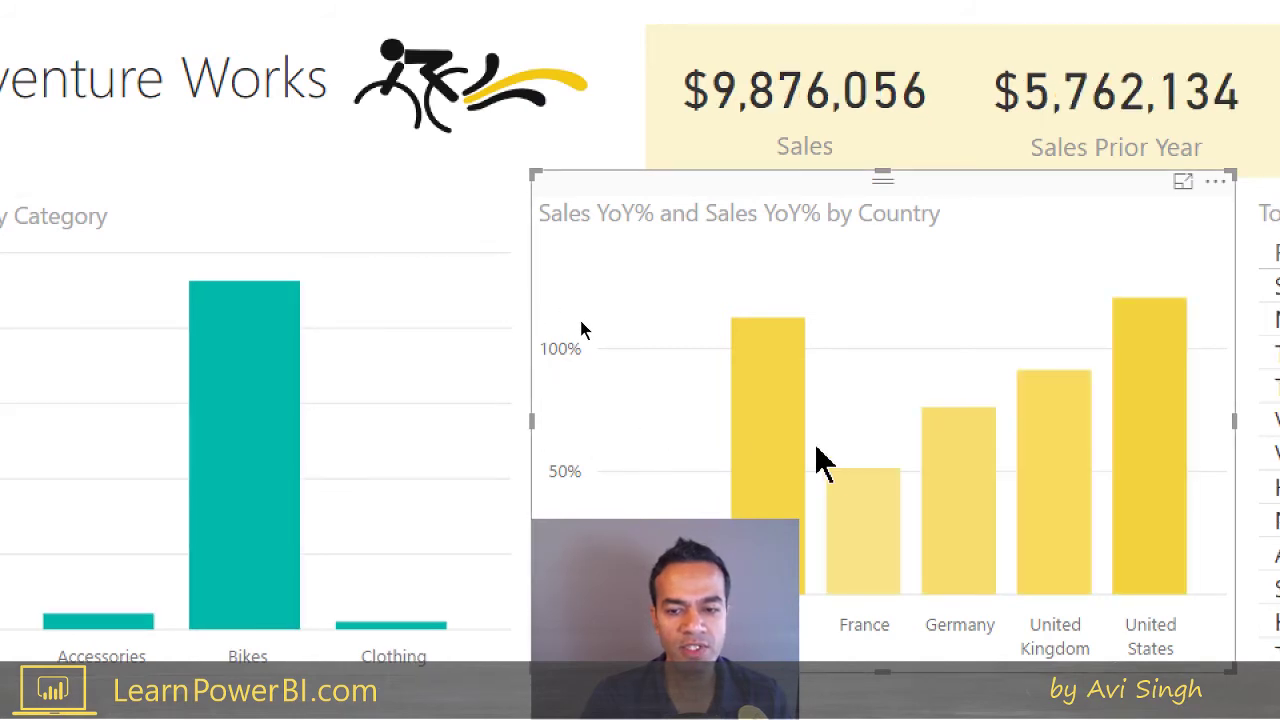
{"action": "left_click", "coordinate": [785, 470]}
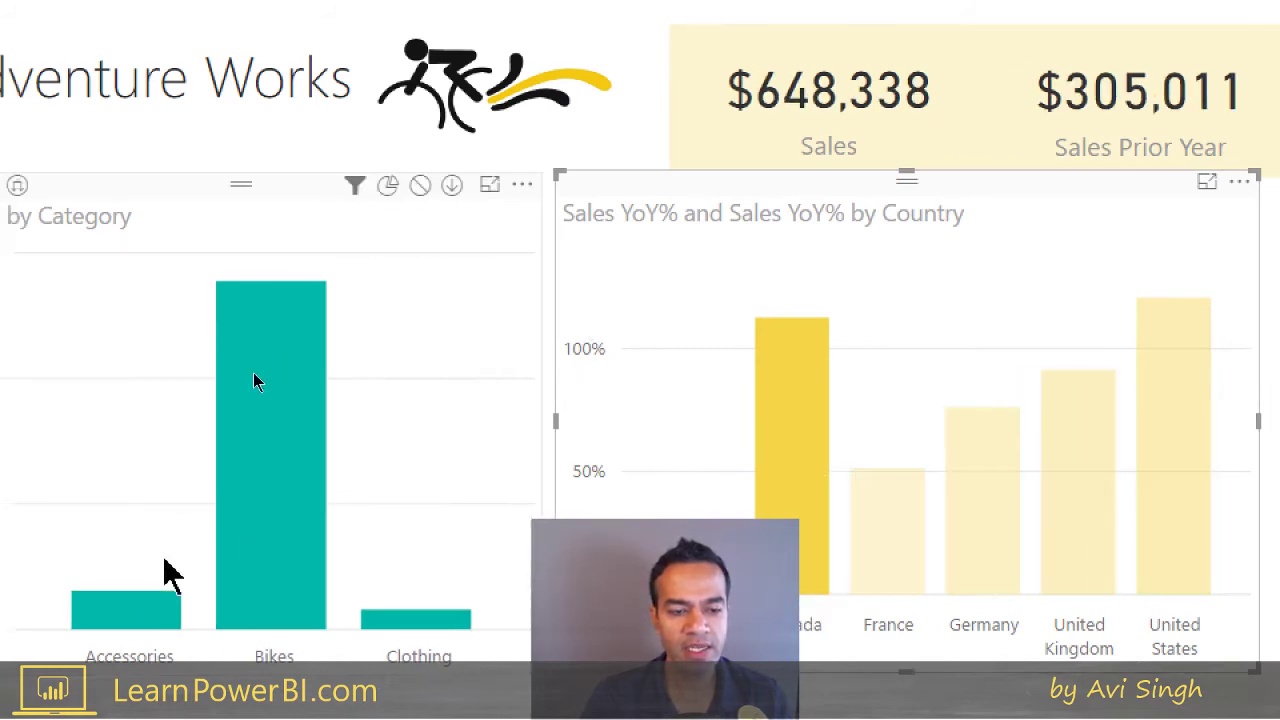
{"action": "left_click", "coordinate": [697, 562]}
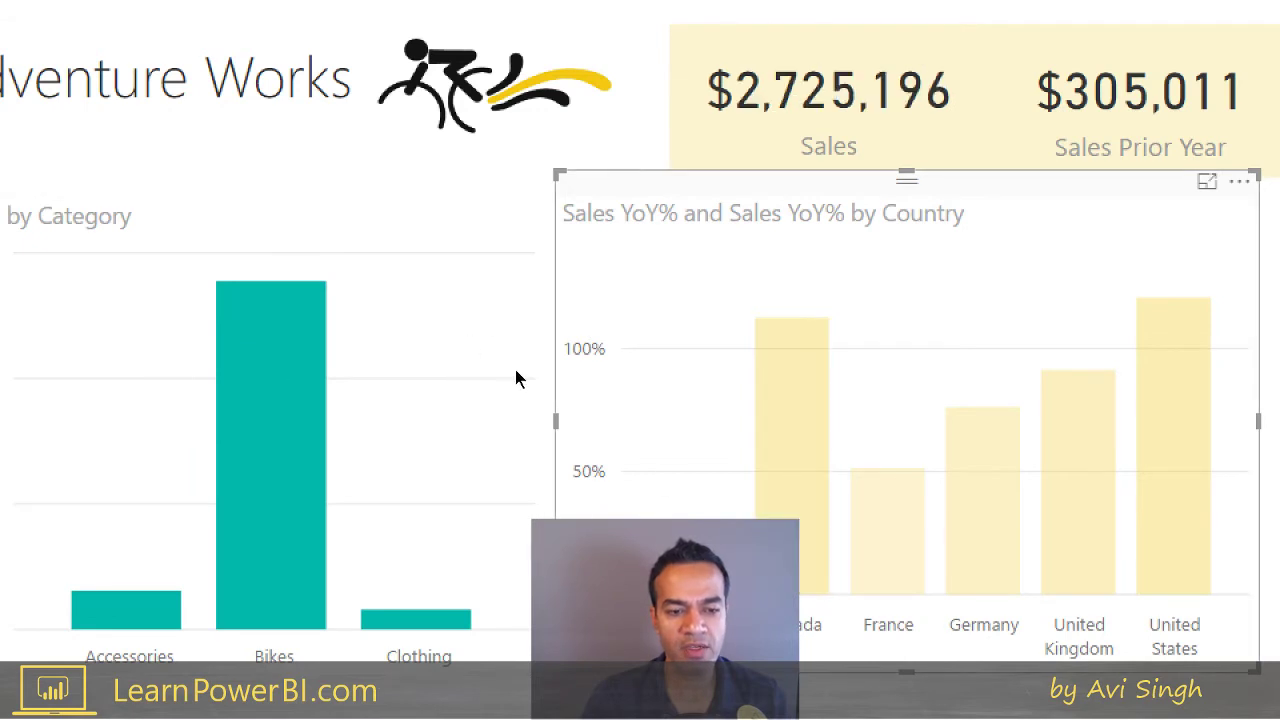
{"action": "left_click", "coordinate": [900, 548]}
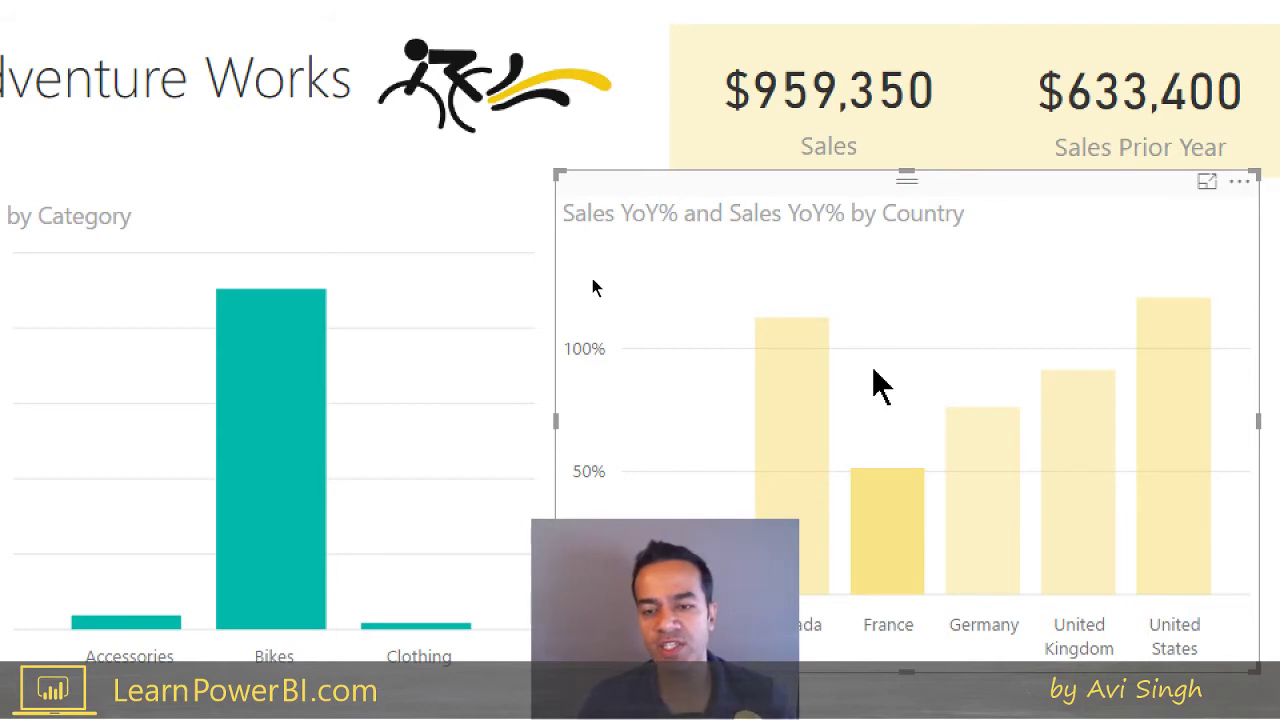
{"action": "left_click", "coordinate": [990, 448]}
{"action": "left_click", "coordinate": [1100, 458]}
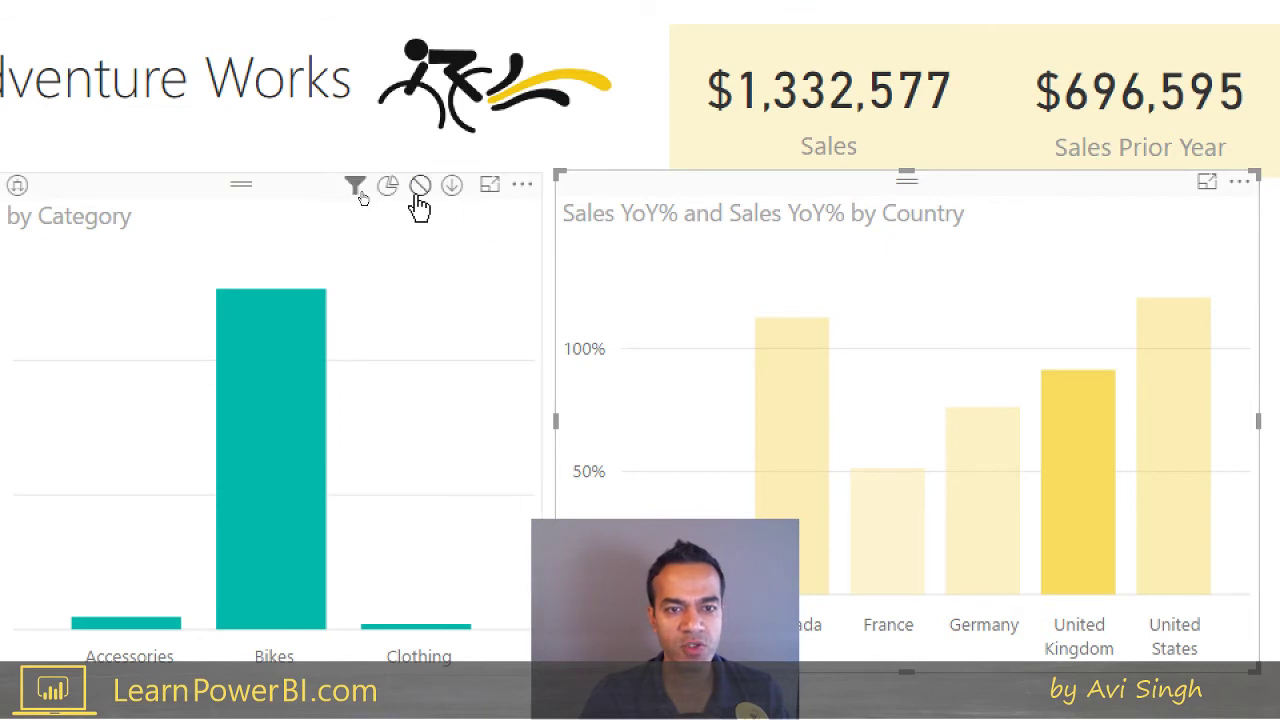
Set the country chart's interaction with the Sales by Category chart to Highlight, clear the current country selection and test it with Canada.
{"action": "left_click", "coordinate": [387, 186]}
{"action": "left_click", "coordinate": [646, 380]}
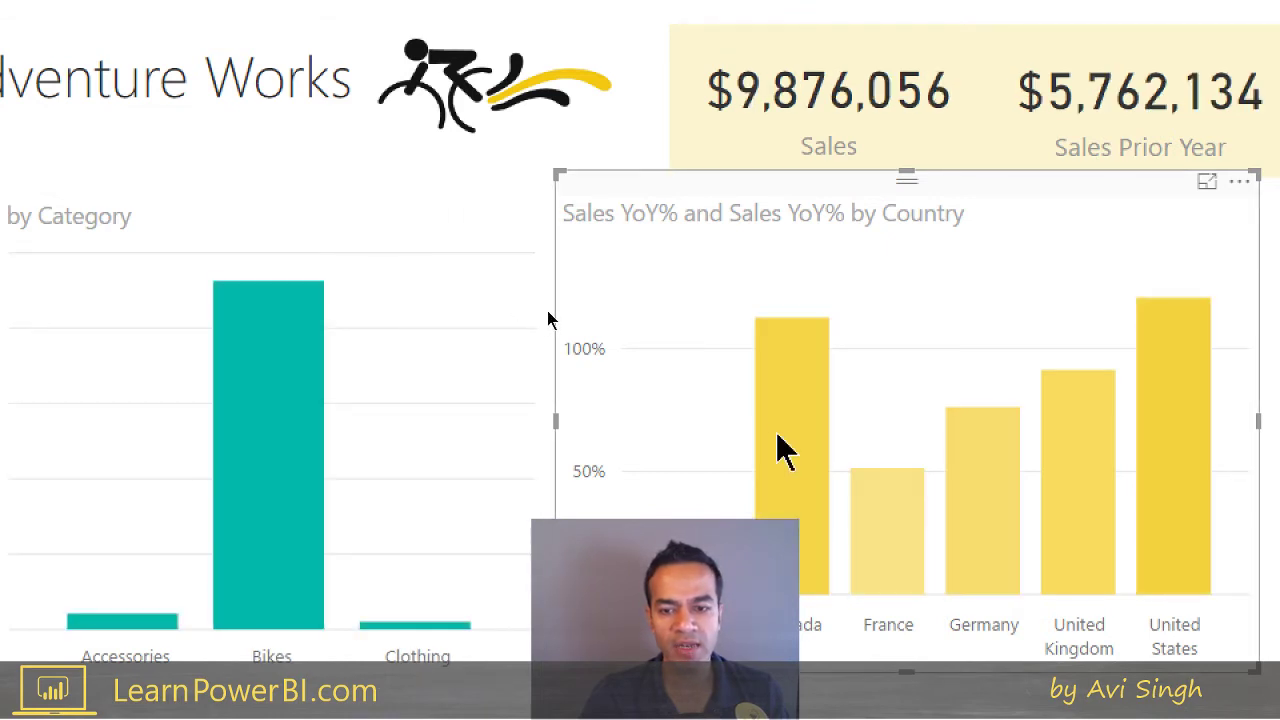
{"action": "left_click", "coordinate": [786, 433]}
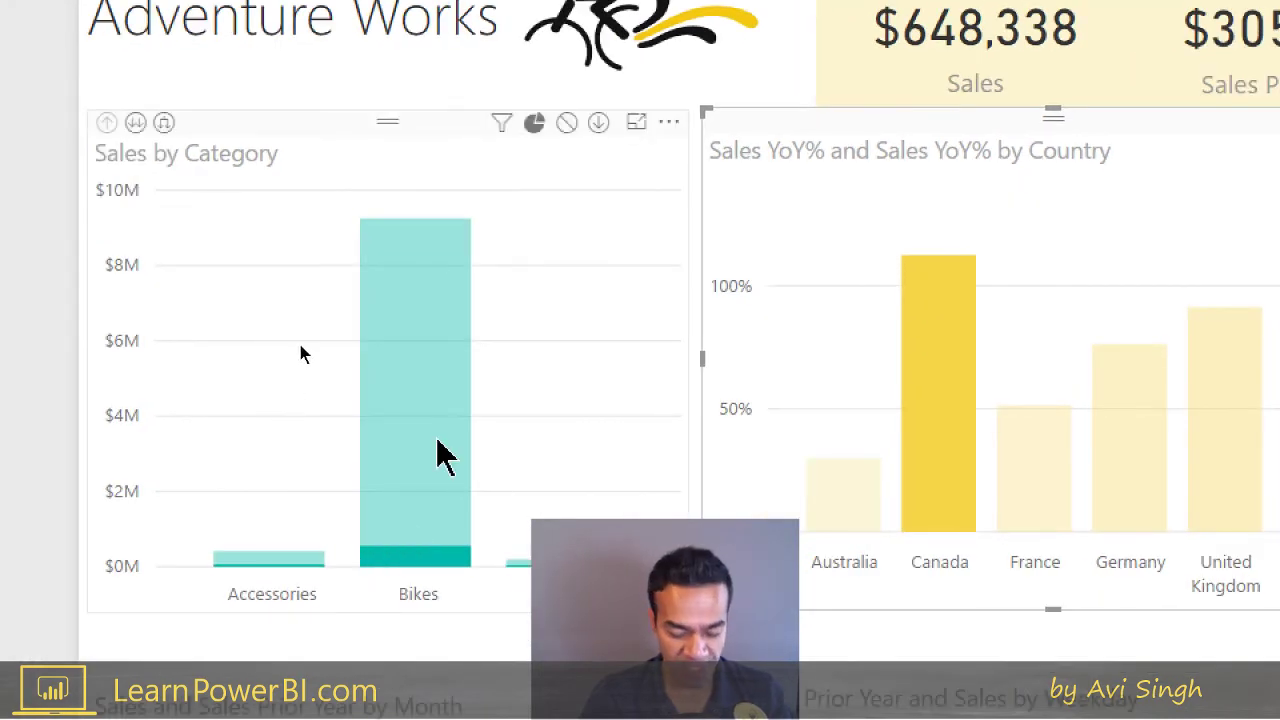
Turn off Edit Interactions and deselect the country chart, keeping Canada highlighted.
{"action": "key", "text": "ctrl+4"}
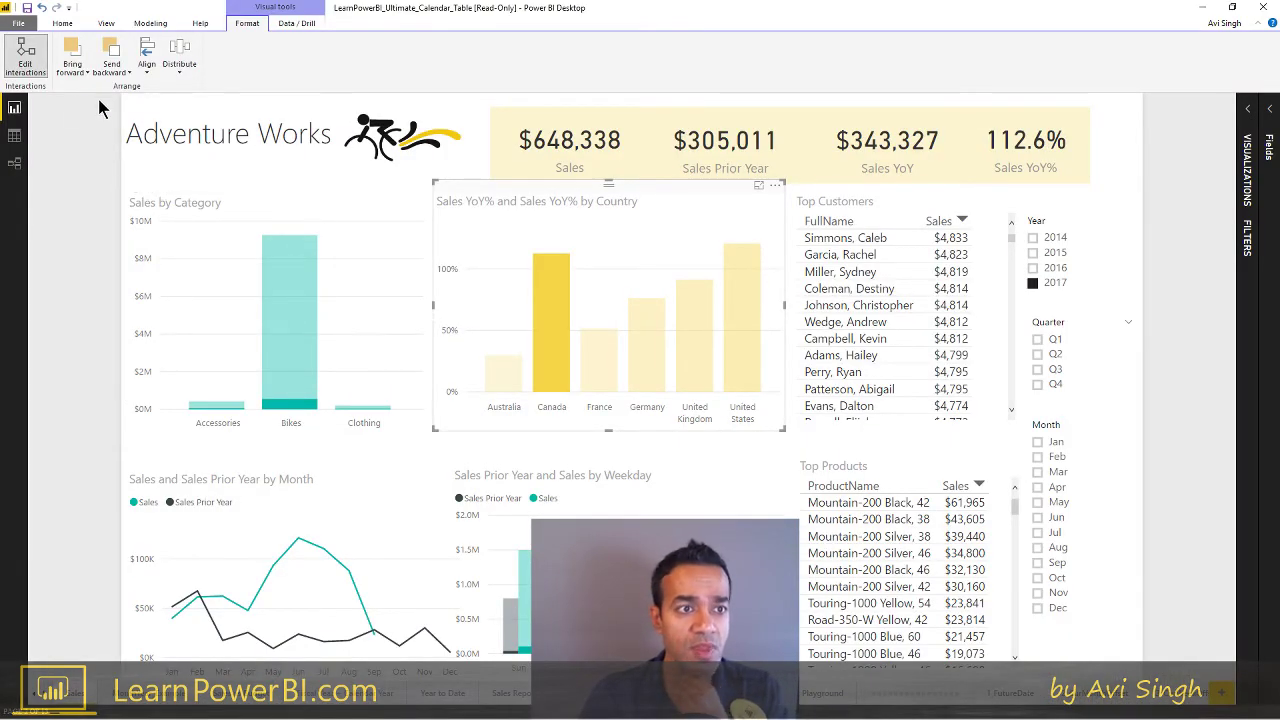
{"action": "left_click", "coordinate": [39, 74]}
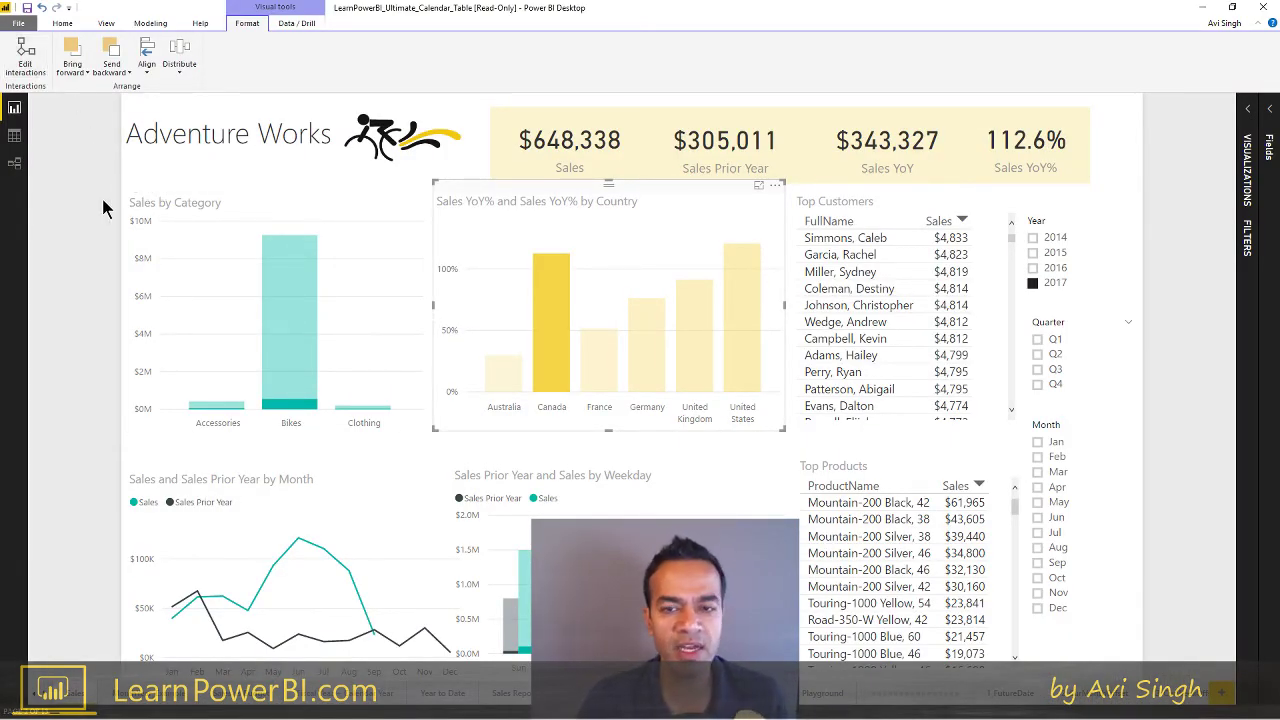
{"action": "left_click", "coordinate": [102, 291]}
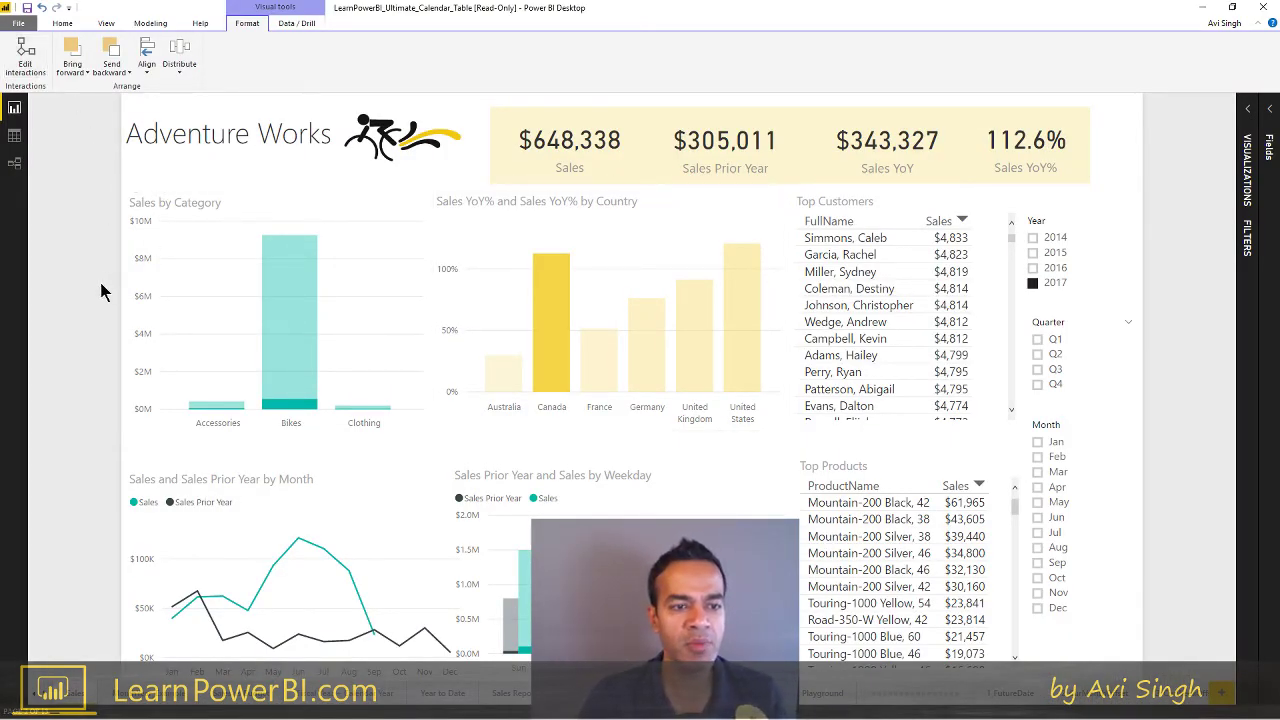
{"action": "left_click", "coordinate": [345, 259]}
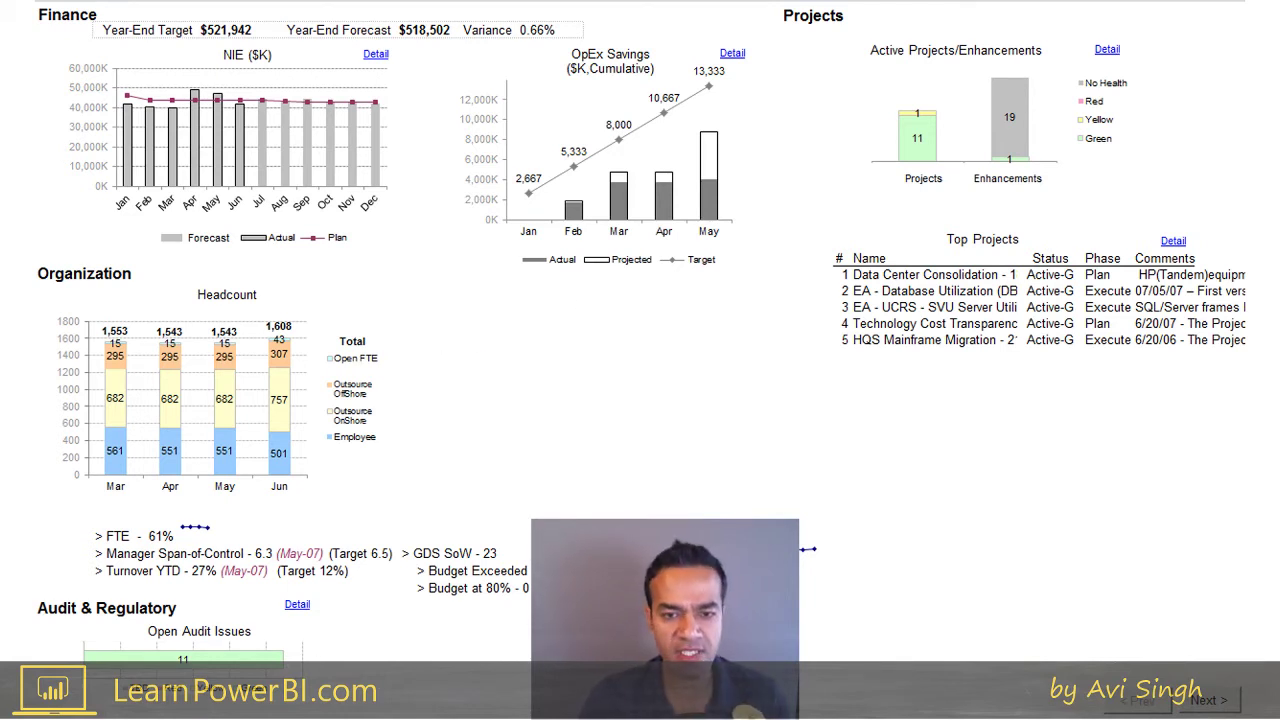
{"action": "mouse_move", "coordinate": [470, 316]}
{"action": "left_mouse_down"}
{"action": "mouse_move", "coordinate": [788, 506]}
{"action": "mouse_move", "coordinate": [850, 520]}
{"action": "left_mouse_up"}
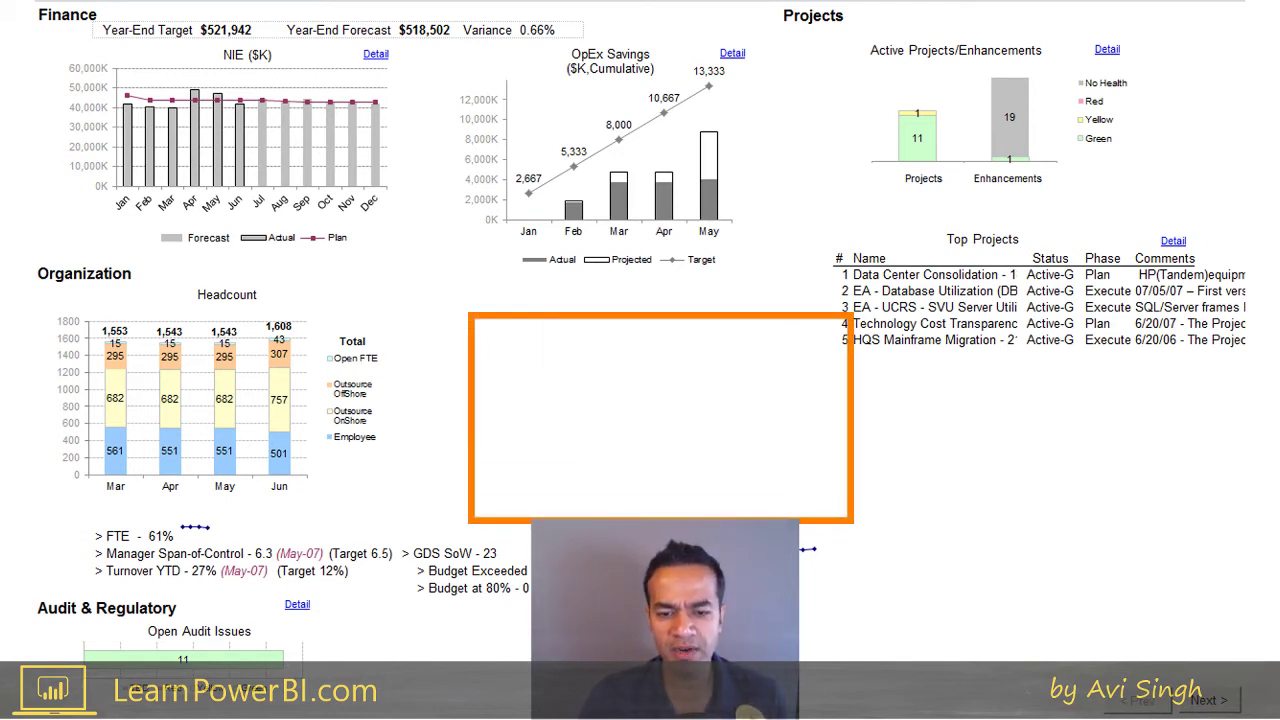
{"action": "left_click_drag", "start_coordinate": [660, 586], "coordinate": [1212, 714]}
{"action": "left_click_drag", "start_coordinate": [882, 364], "coordinate": [1158, 542]}
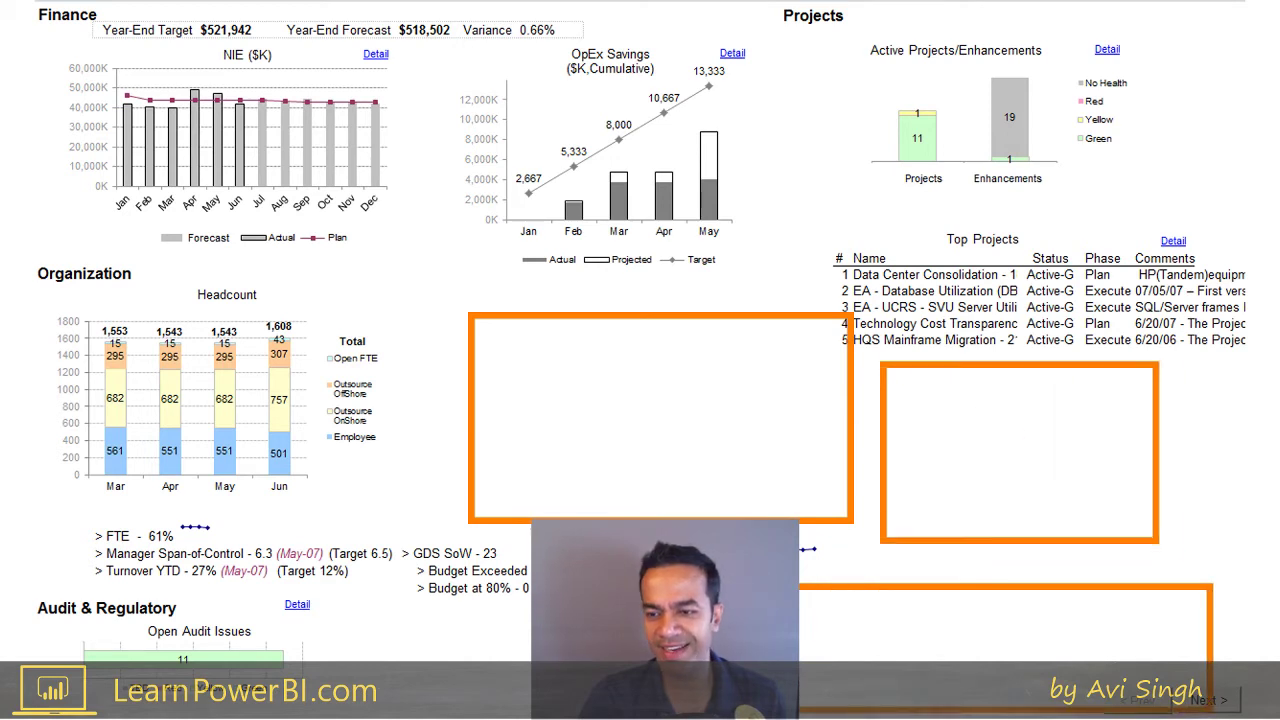
{"action": "key", "text": "Escape"}
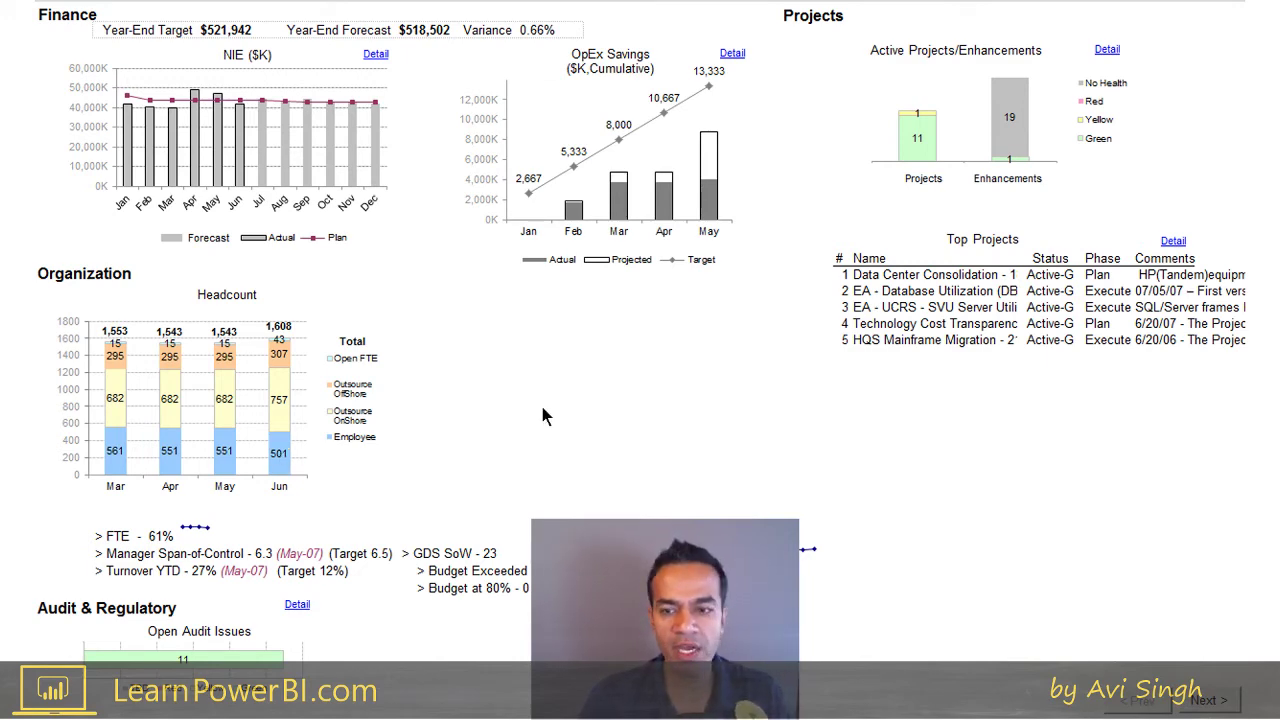
{"action": "left_click", "coordinate": [672, 385]}
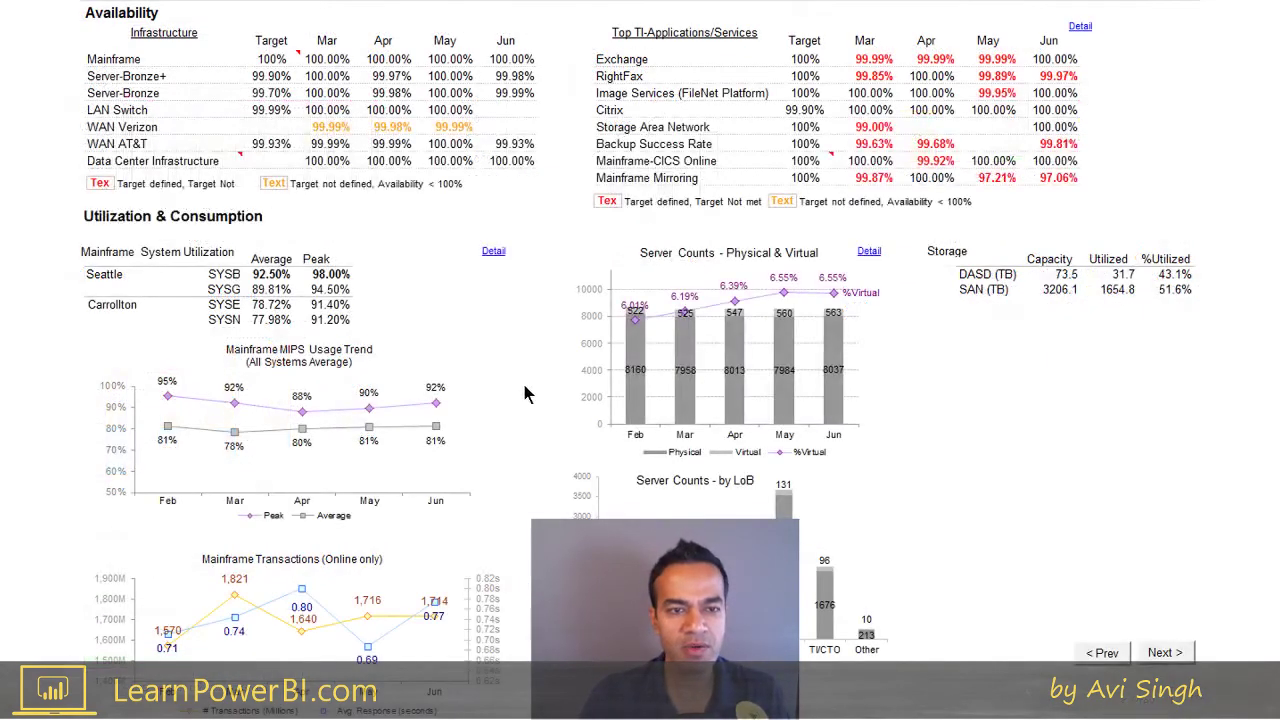
{"action": "left_click", "coordinate": [874, 416]}
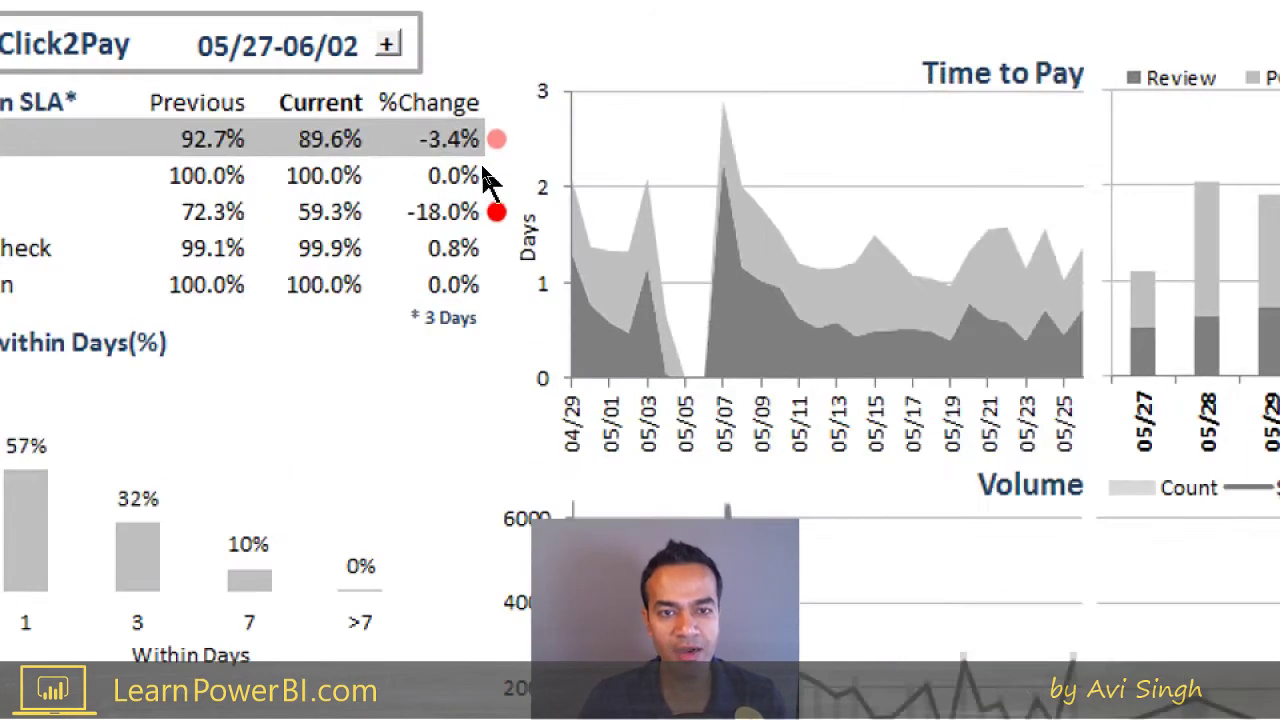
{"action": "left_click", "coordinate": [517, 139]}
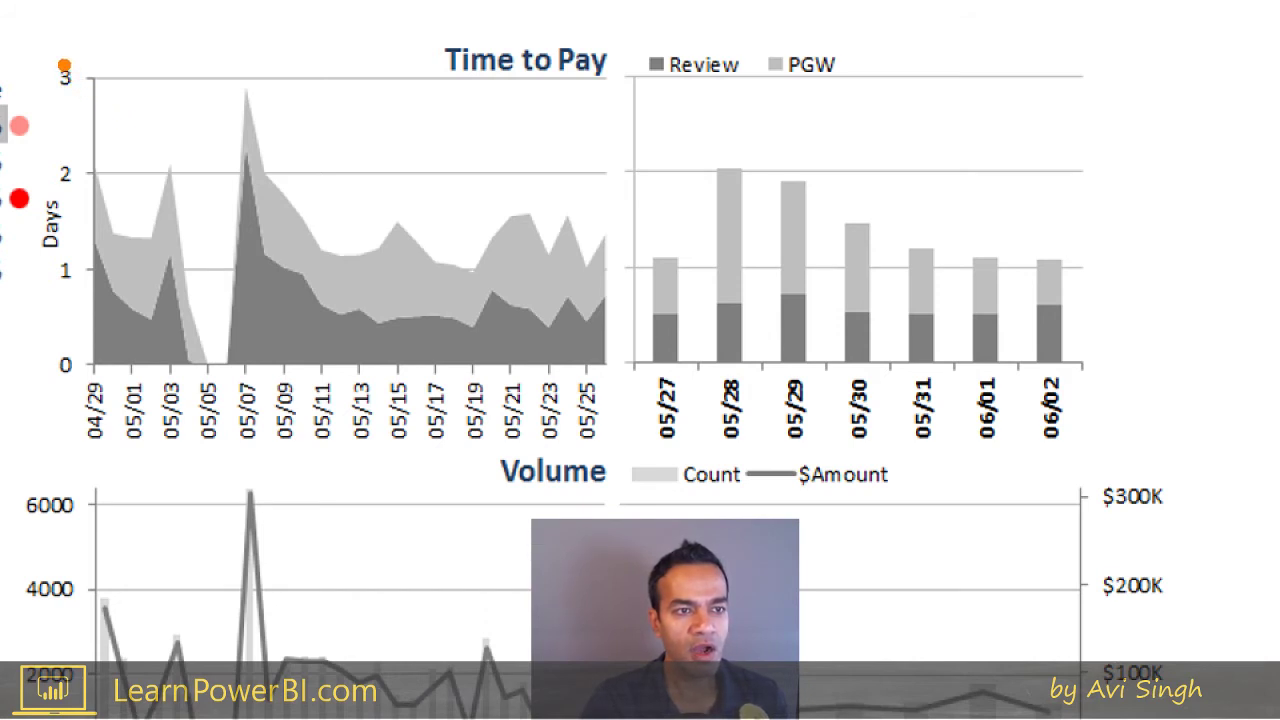
{"action": "mouse_move", "coordinate": [56, 53]}
{"action": "left_mouse_down"}
{"action": "mouse_move", "coordinate": [97, 129]}
{"action": "mouse_move", "coordinate": [292, 350]}
{"action": "mouse_move", "coordinate": [523, 363]}
{"action": "mouse_move", "coordinate": [603, 451]}
{"action": "mouse_move", "coordinate": [623, 452]}
{"action": "left_mouse_up"}
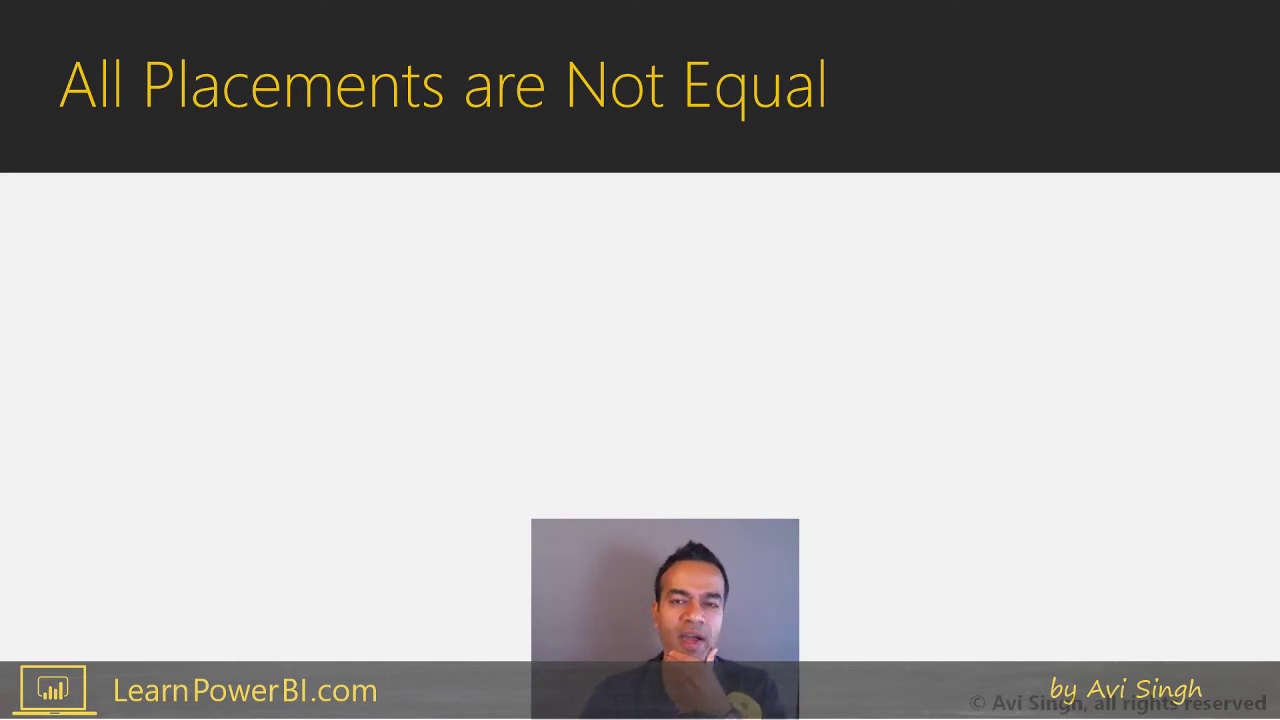
{"action": "left_click", "coordinate": [392, 278]}
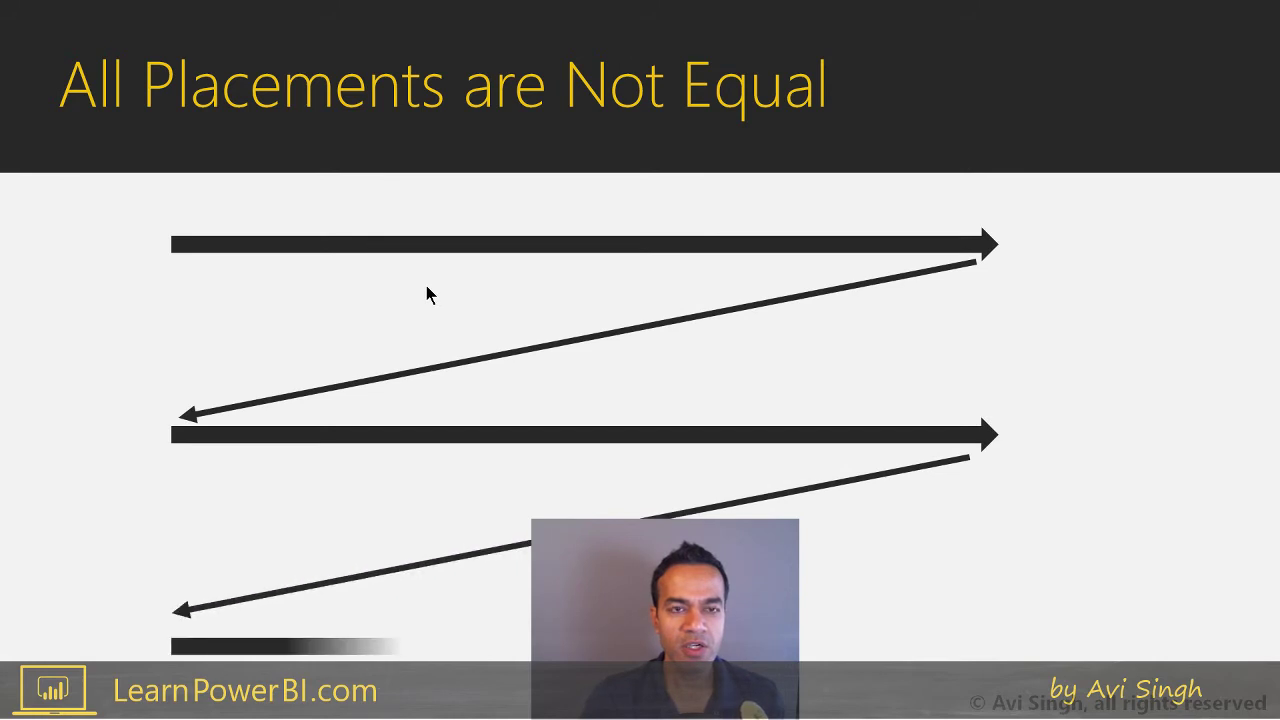
{"action": "left_click", "coordinate": [426, 285]}
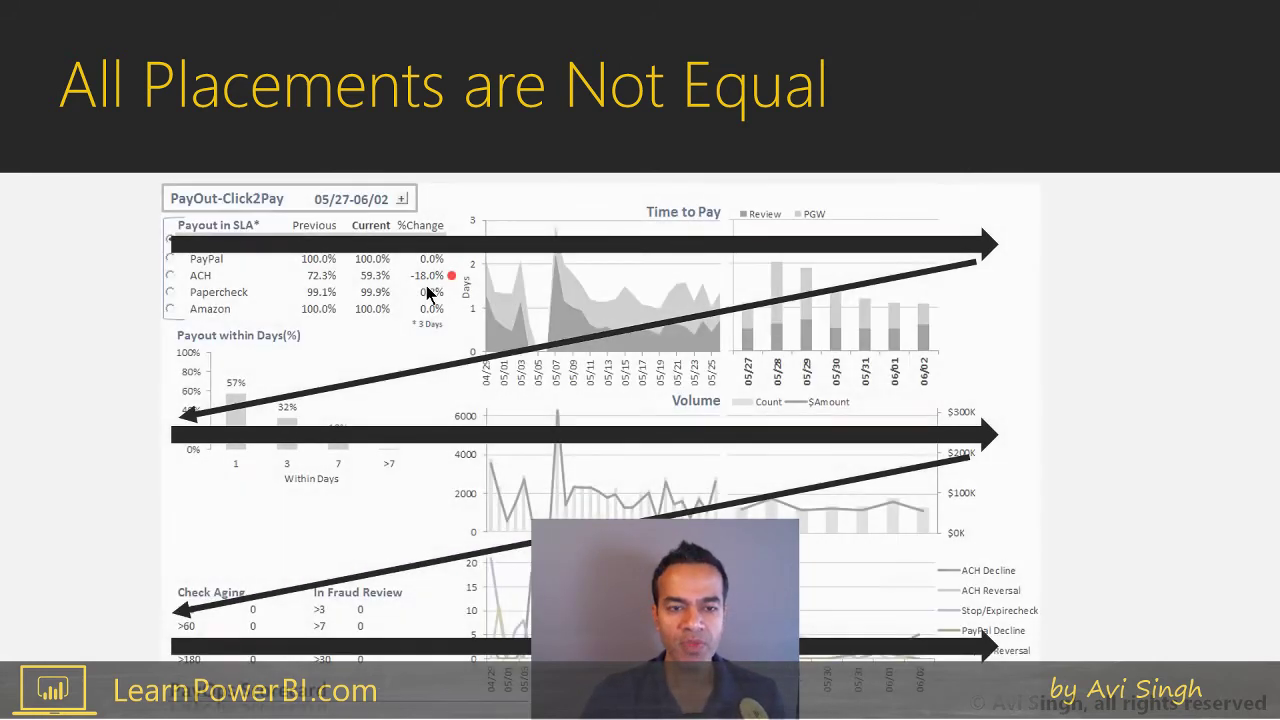